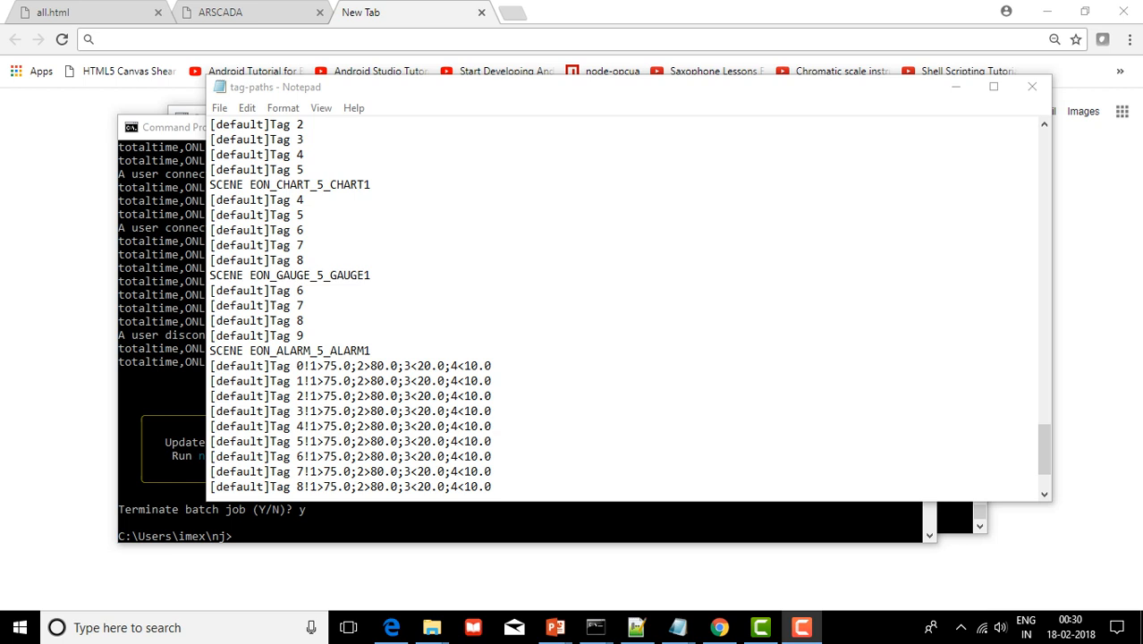
Bring the tag-paths file forward and highlight the BAR1, PIE1 and CHART1 scene blocks
scroll(626, 304, "up", 1)
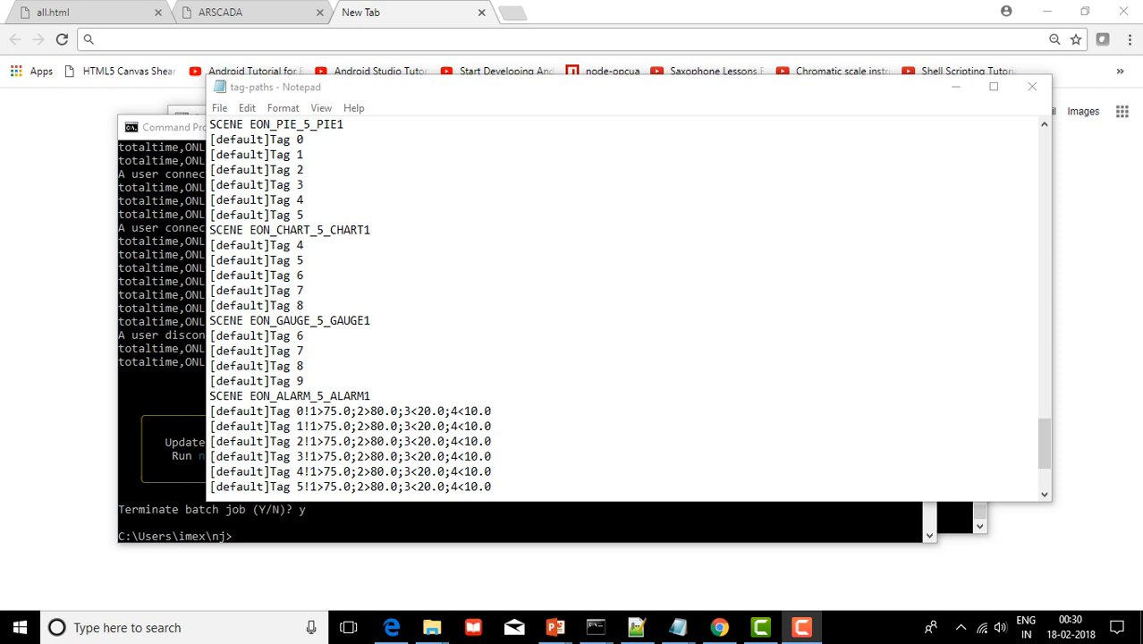
key("alt+Tab")
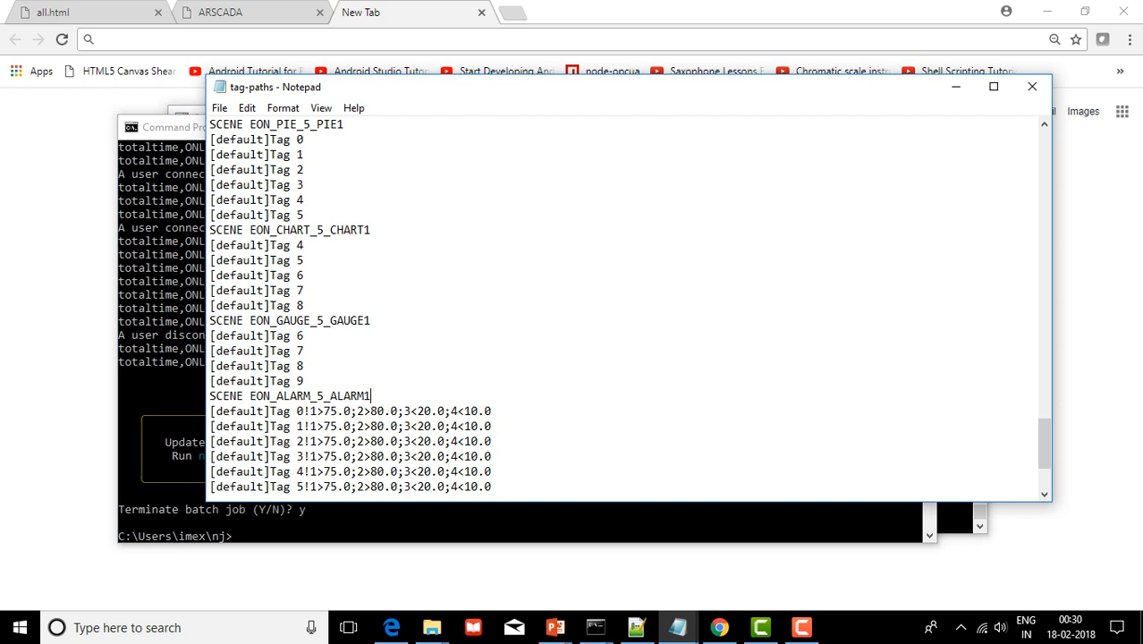
scroll(628, 308, "up", 3)
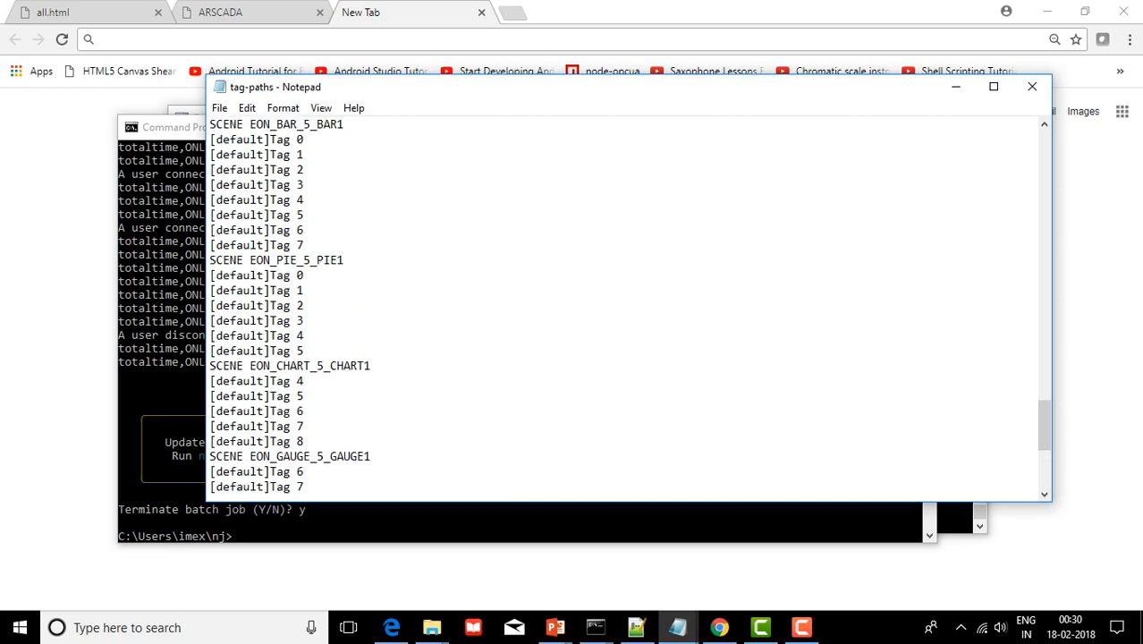
key("shift+Down")
key("shift+Down")
key("shift+Down")
key("shift+Down")
key("shift+Down")
key("shift+Down")
key("shift+Down")
key("shift+Down")
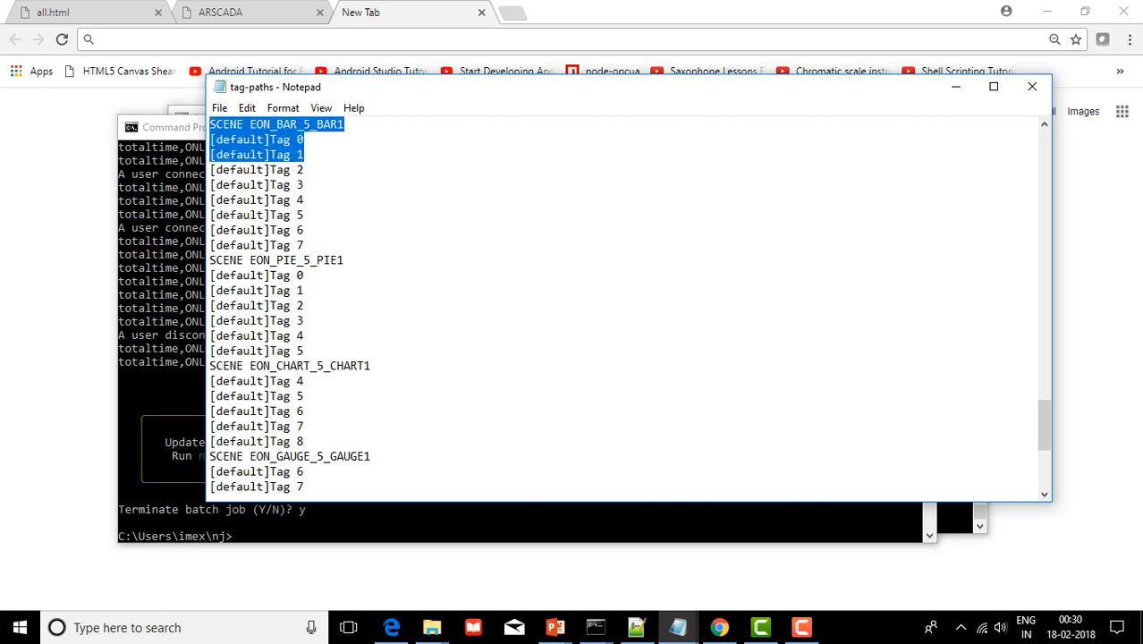
key("shift+End")
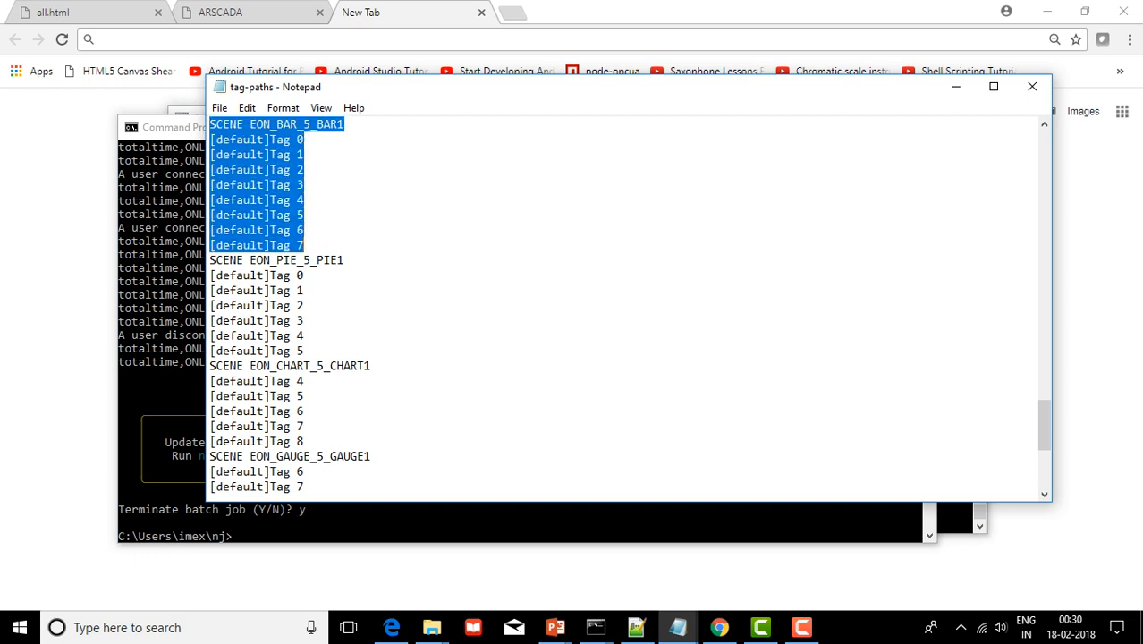
key("shift+Down")
key("shift+Down")
key("shift+Down")
key("shift+Down")
key("shift+Down")
key("shift+Down")
key("shift+Down")
key("shift+Down")
key("shift+Down")
key("shift+Down")
key("shift+Down")
key("shift+Down")
key("shift+Down")
key("shift+Down")
key("shift+Down")
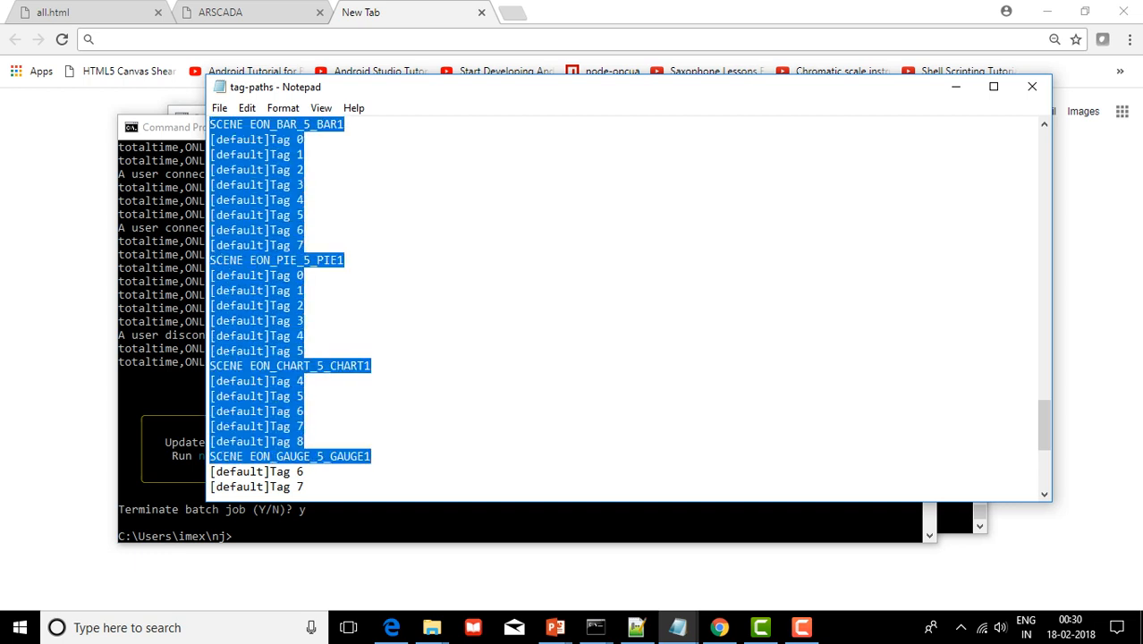
key("shift+Down")
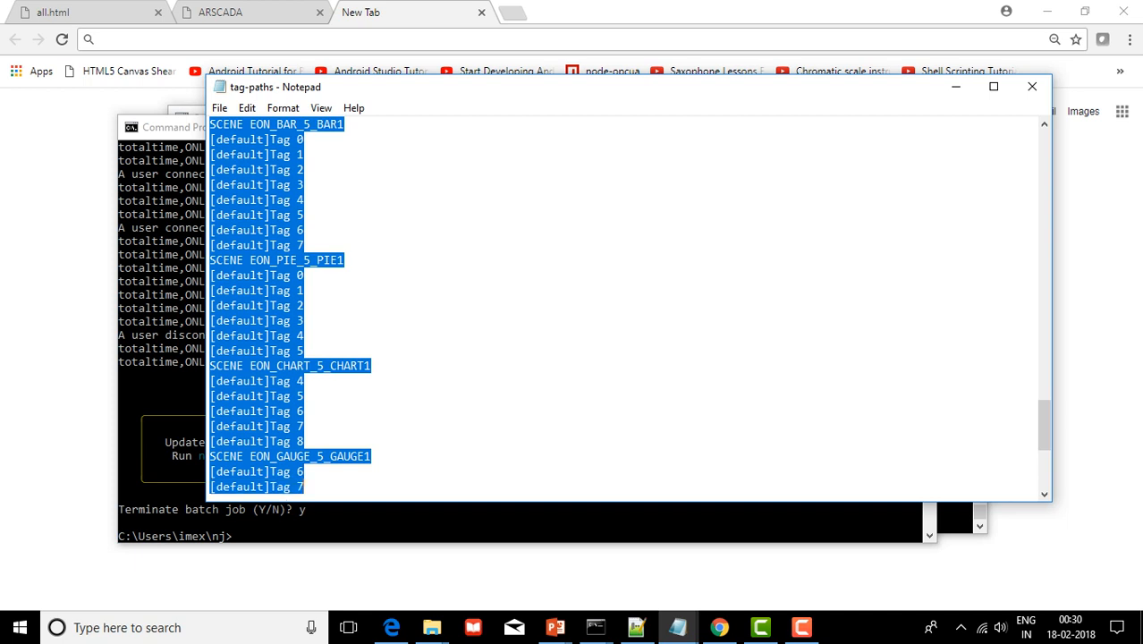
left_click(304, 154)
Highlight the SCENE EON_BAR_5_BAR1 heading and its Tag 1 to Tag 7 lines
key("Up")
key("Up")
key("shift+Left")
key("shift+Left")
key("shift+Left")
key("shift+Left")
key("shift+Left")
key("shift+Left")
key("shift+Left")
key("shift+Left")
key("shift+Left")
key("shift+Left")
key("shift+Left")
key("shift+Left")
key("shift+Left")
key("shift+Left")
key("shift+Left")
key("shift+Left")
key("shift+Left")
key("shift+Left")
key("shift+Left")
key("shift+Left")
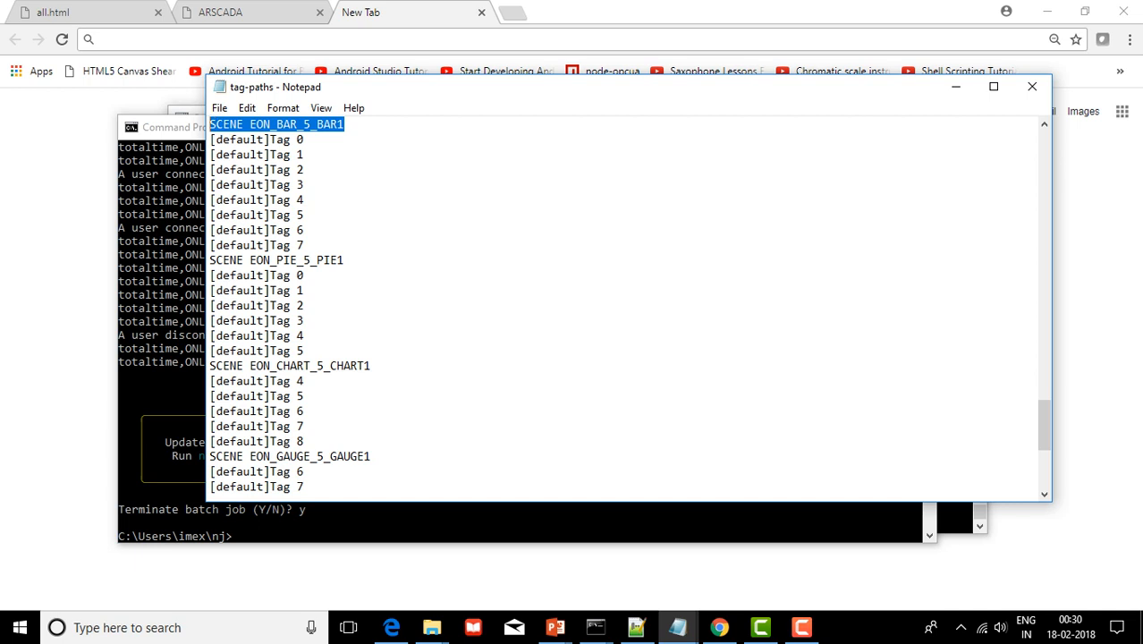
key("Right")
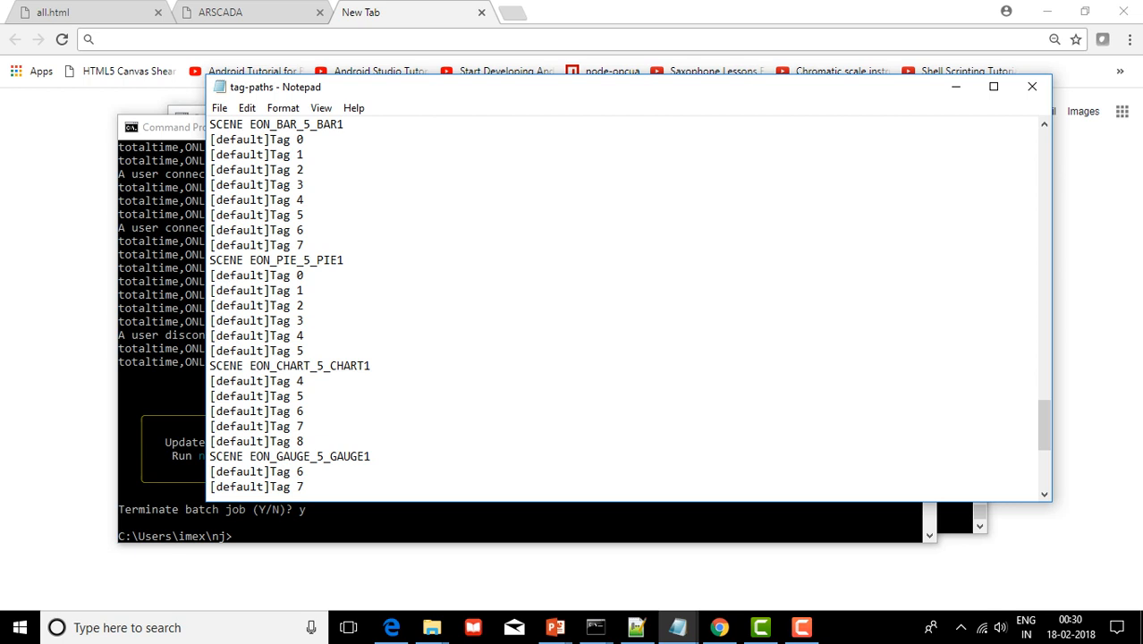
key("Down")
key("shift+Down")
key("shift+Down")
key("shift+Down")
key("shift+Down")
key("shift+Down")
key("shift+Down")
key("shift+Down")
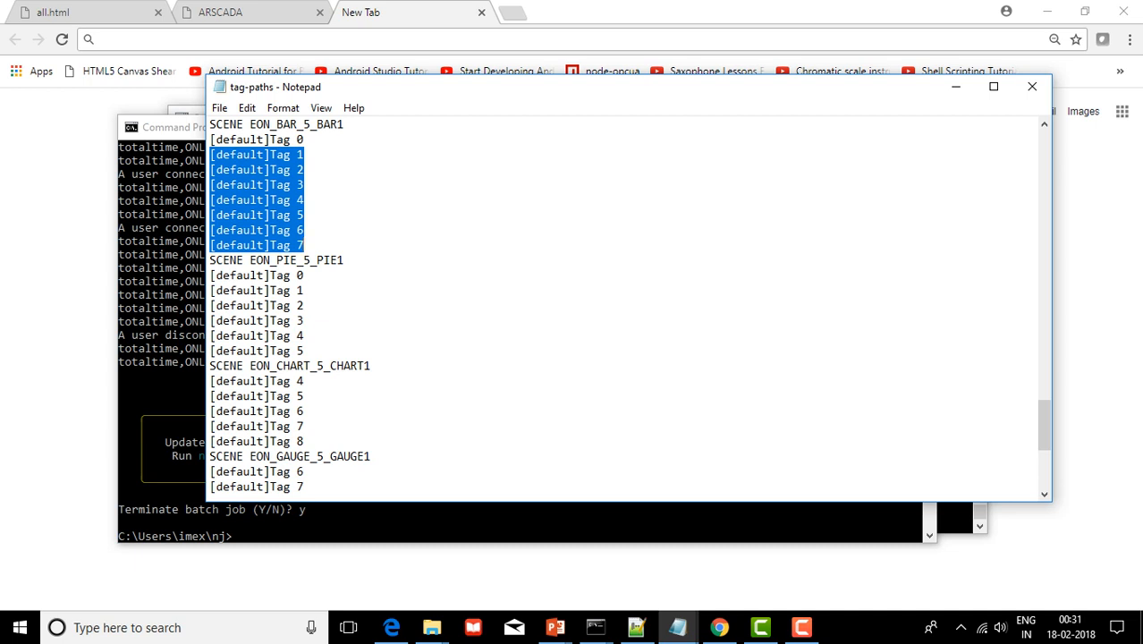
left_click(345, 124)
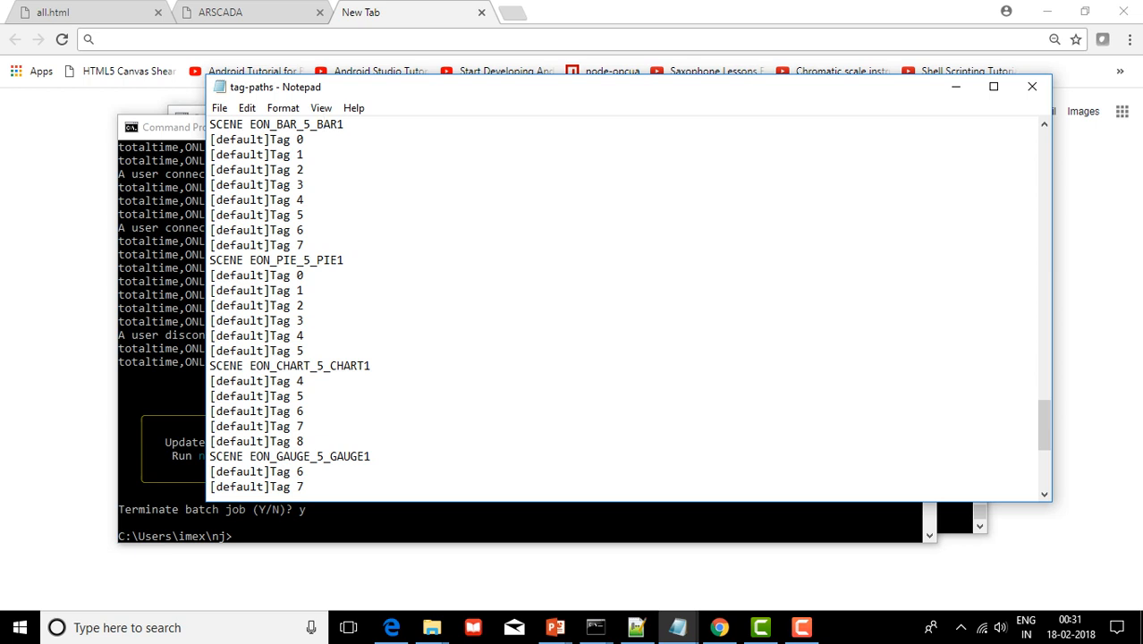
Highlight the SCENE EON_PIE_5_PIE1 heading and its Tag 0 to Tag 5 lines
key("shift+Left")
key("shift+Left")
key("shift+Left")
key("shift+Left")
key("shift+Left")
key("shift+Left")
key("shift+Left")
key("shift+Left")
key("shift+Left")
key("shift+Left")
key("shift+Left")
key("shift+Left")
key("shift+Left")
key("shift+Left")
key("shift+Left")
key("shift+Left")
key("shift+Left")
key("shift+Left")
key("shift+Left")
key("shift+Left")
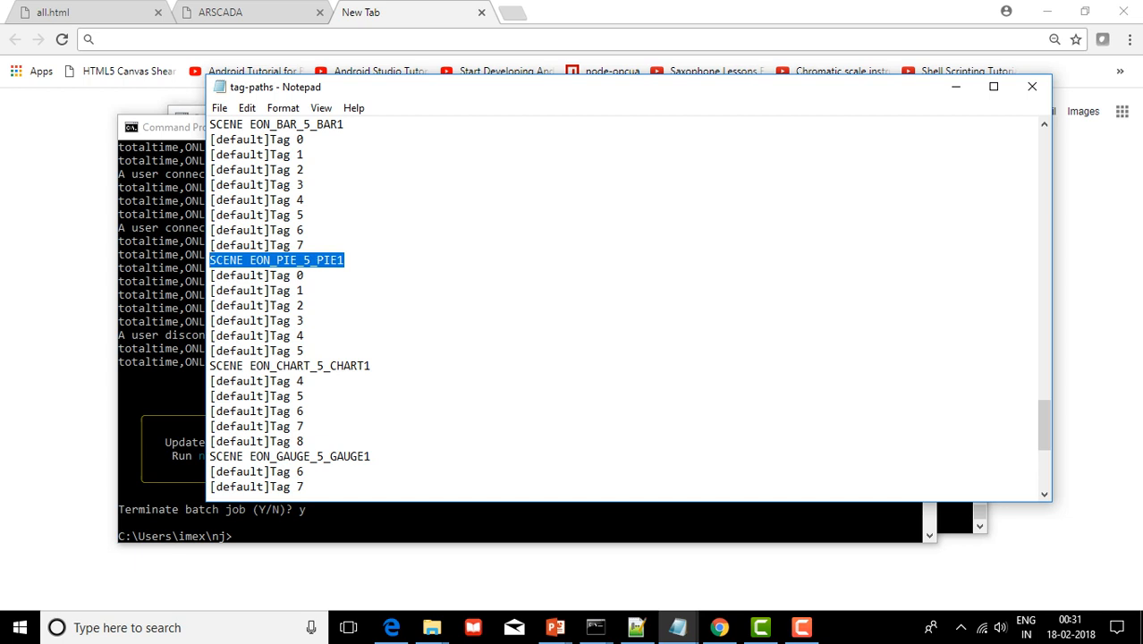
left_click(345, 260)
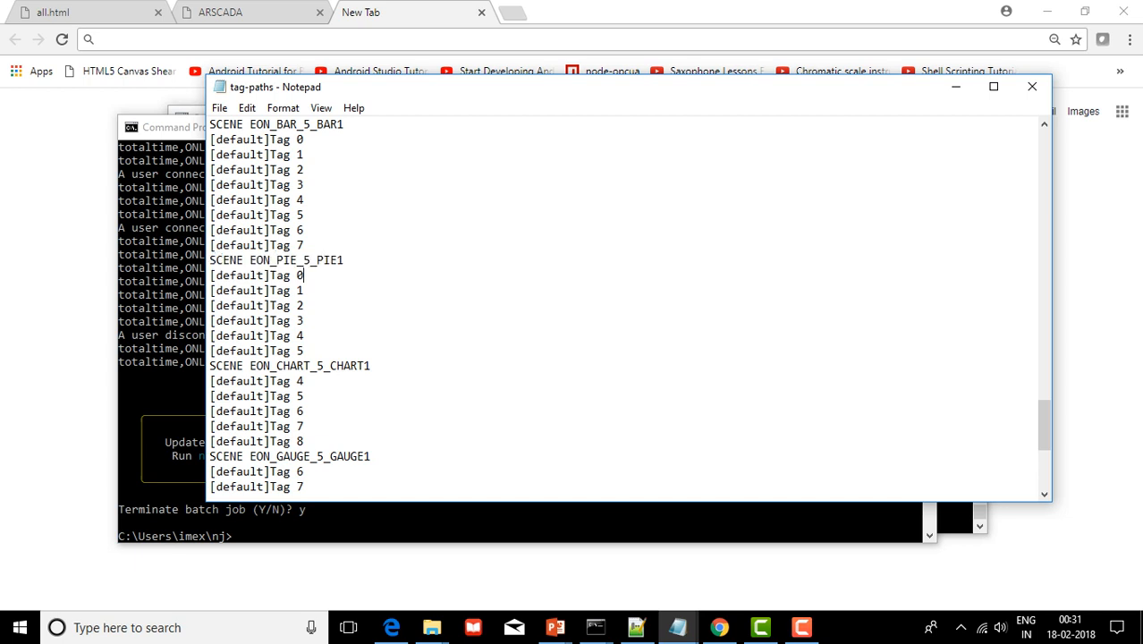
key("Down")
key("shift+Down")
key("shift+Down")
key("shift+Down")
key("shift+Down")
key("Up")
key("Up")
key("Up")
key("Up")
key("Home")
key("shift+Down")
key("shift+Down")
key("shift+Down")
key("shift+Down")
key("shift+Down")
key("shift+Down")
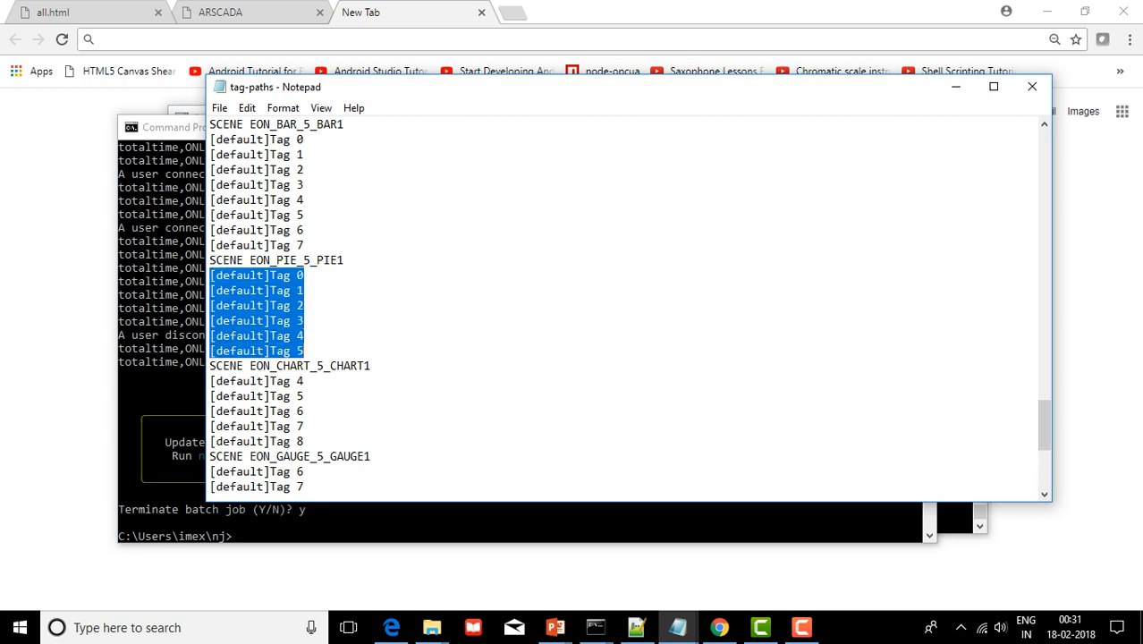
key("End")
Highlight the CHART1 heading with Tags 4 to 8, then the GAUGE1 Tags 6 to 9
key("shift+Left")
key("shift+Left")
key("shift+Left")
key("shift+Left")
key("shift+Left")
key("shift+Left")
key("shift+Left")
key("shift+Left")
key("shift+Left")
key("shift+Left")
key("shift+Left")
key("shift+Left")
key("shift+Left")
key("shift+Left")
key("shift+Left")
key("shift+Left")
key("shift+Left")
key("shift+Left")
key("shift+Left")
key("shift+Left")
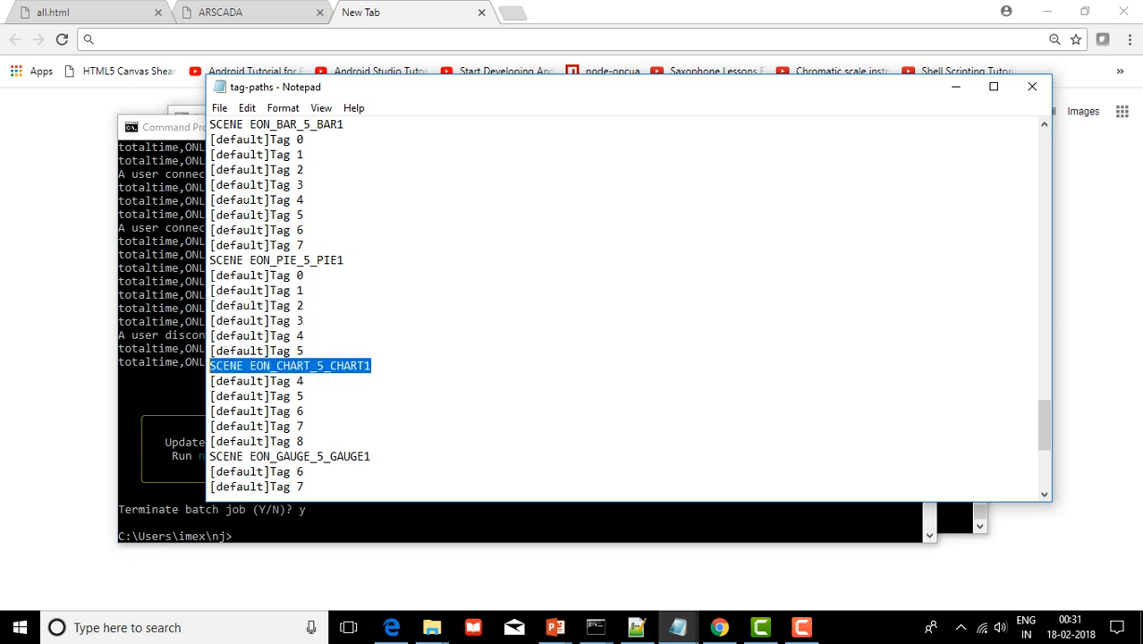
scroll(626, 309, "down", 2)
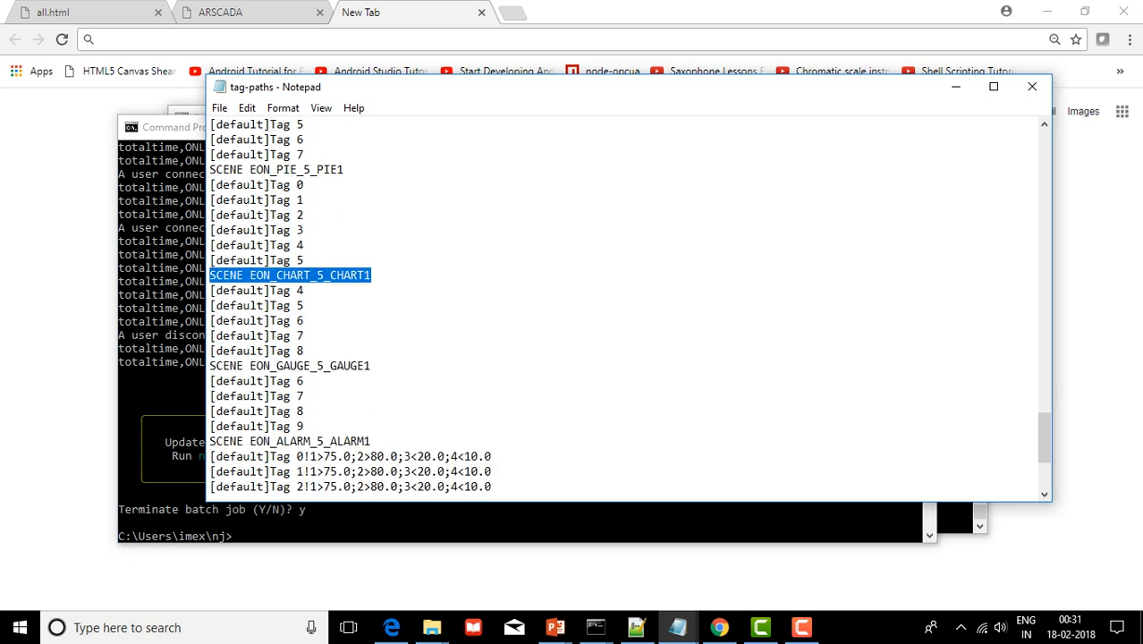
left_click(303, 351)
key("shift+Up")
key("shift+Up")
key("shift+Up")
key("shift+Up")
key("shift+Up")
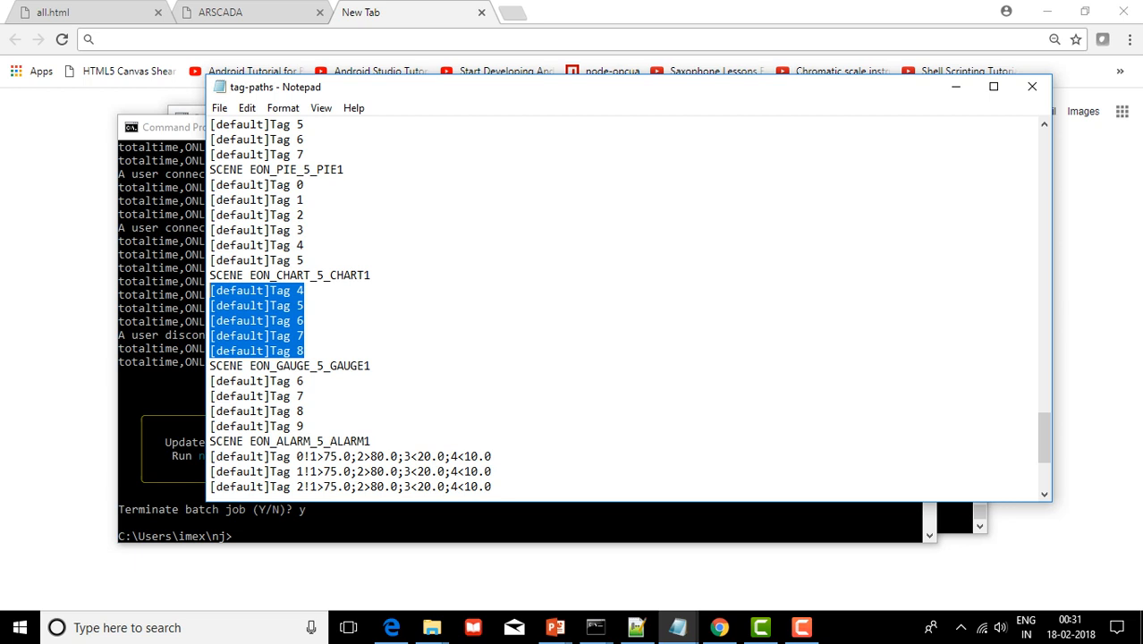
key("Left")
scroll(626, 309, "down", 1)
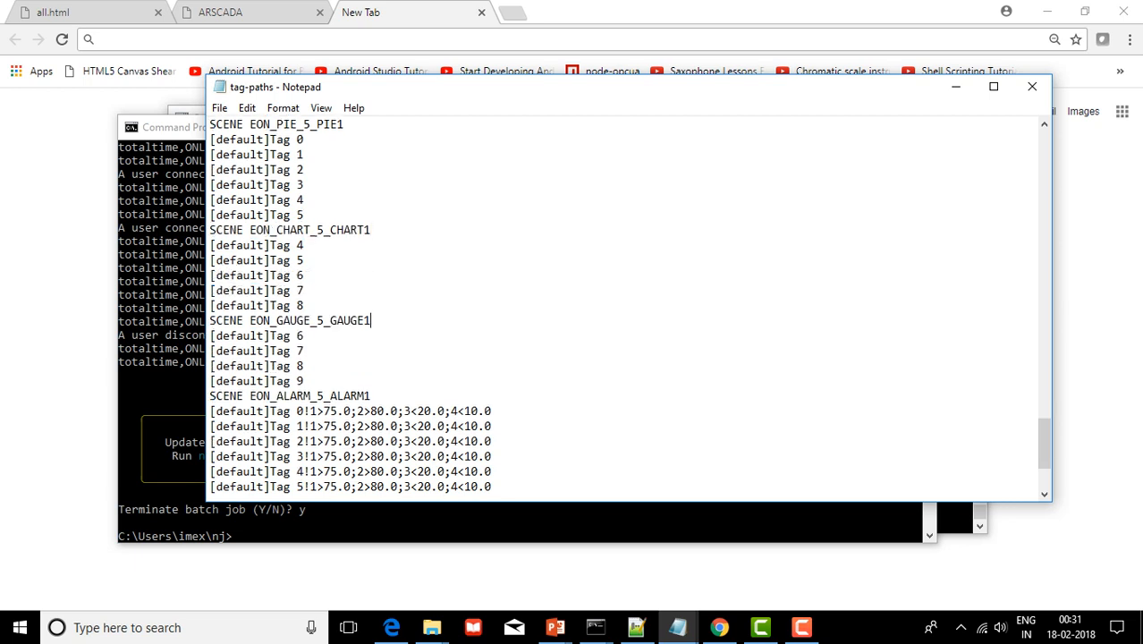
left_click_drag(304, 381, 210, 336)
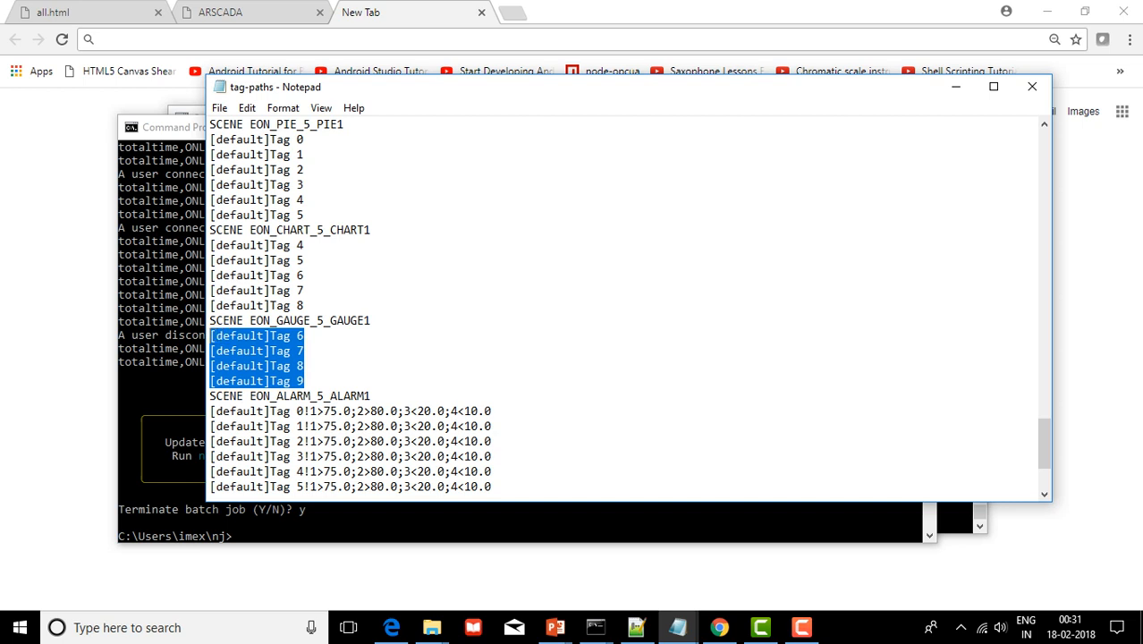
key("Left")
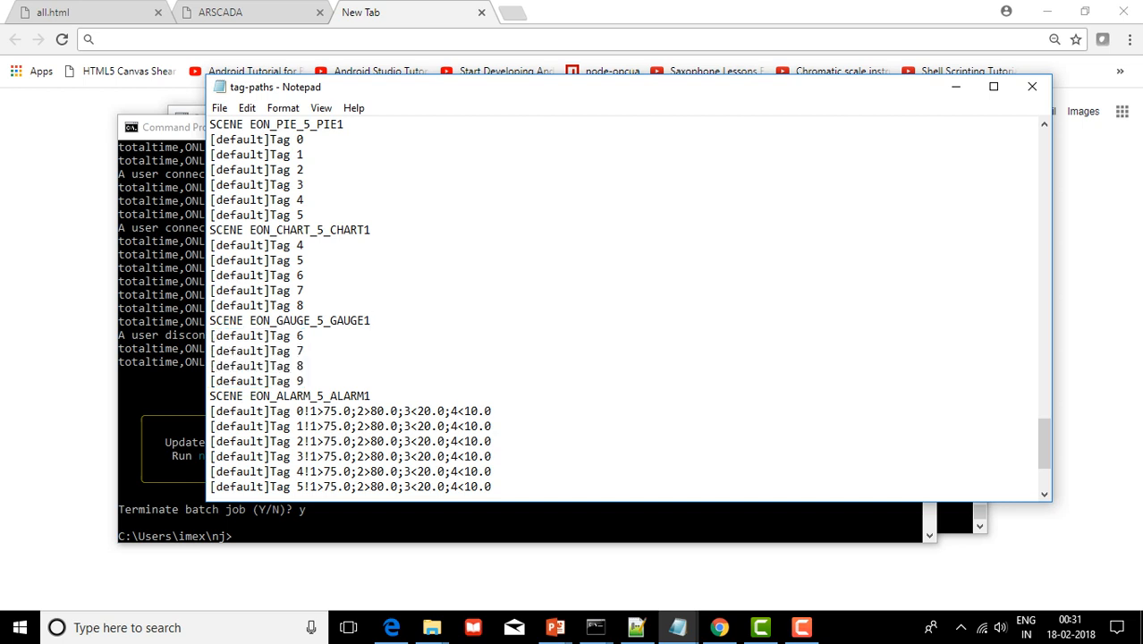
Highlight the ALARM1 heading and its alarm tag lines, Tag 0 to Tag 103, with thresholds
scroll(626, 309, "down", 3)
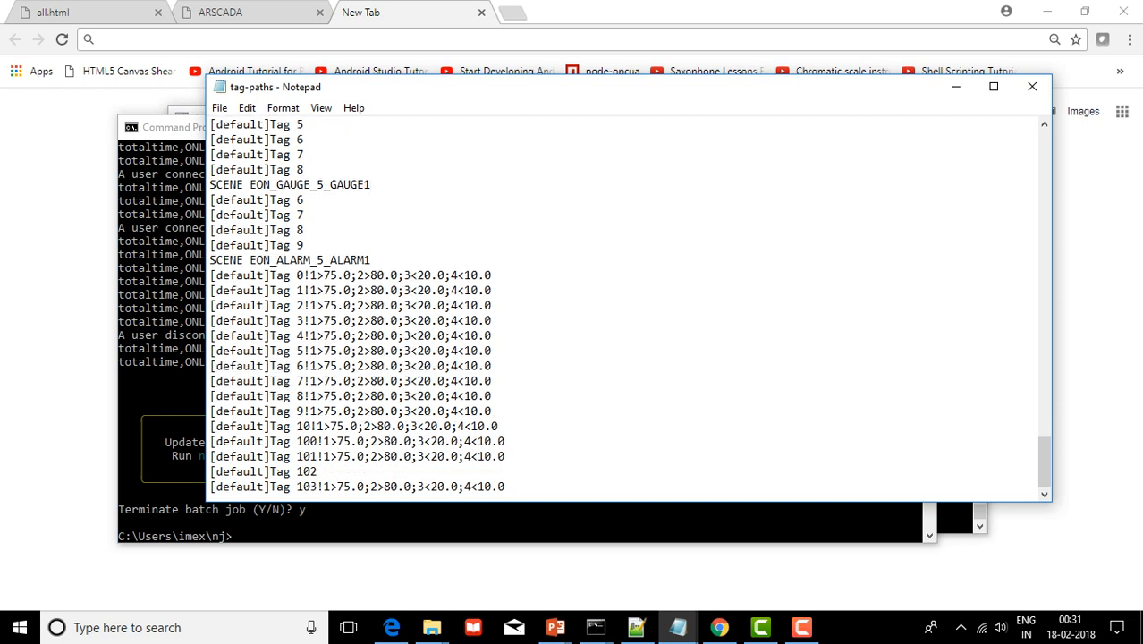
left_click_drag(371, 259, 209, 260)
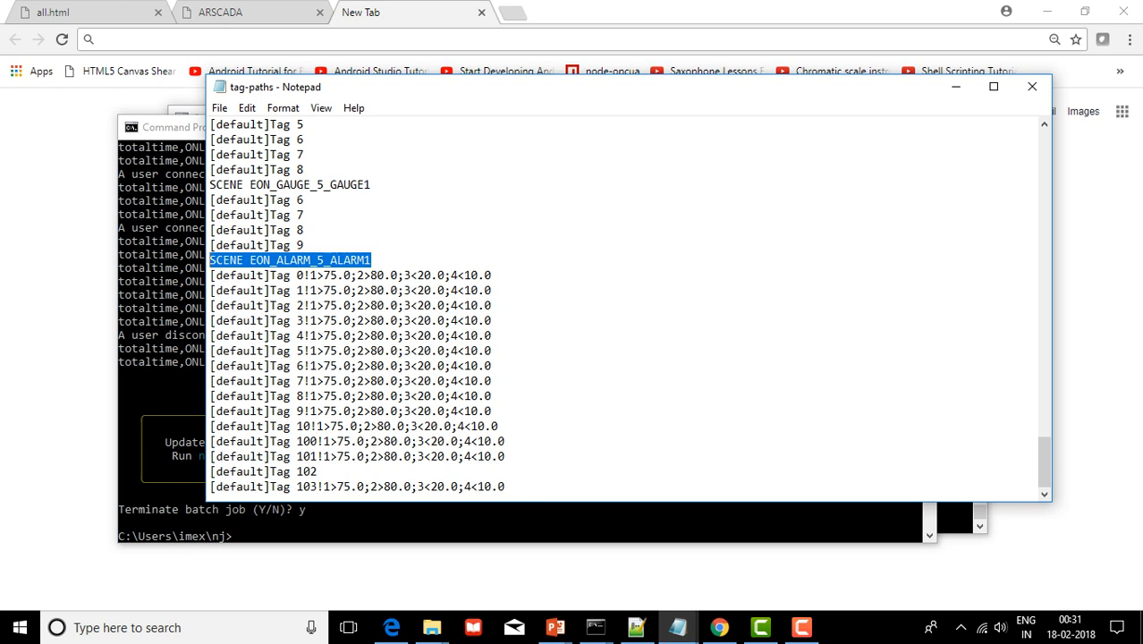
left_click(371, 261)
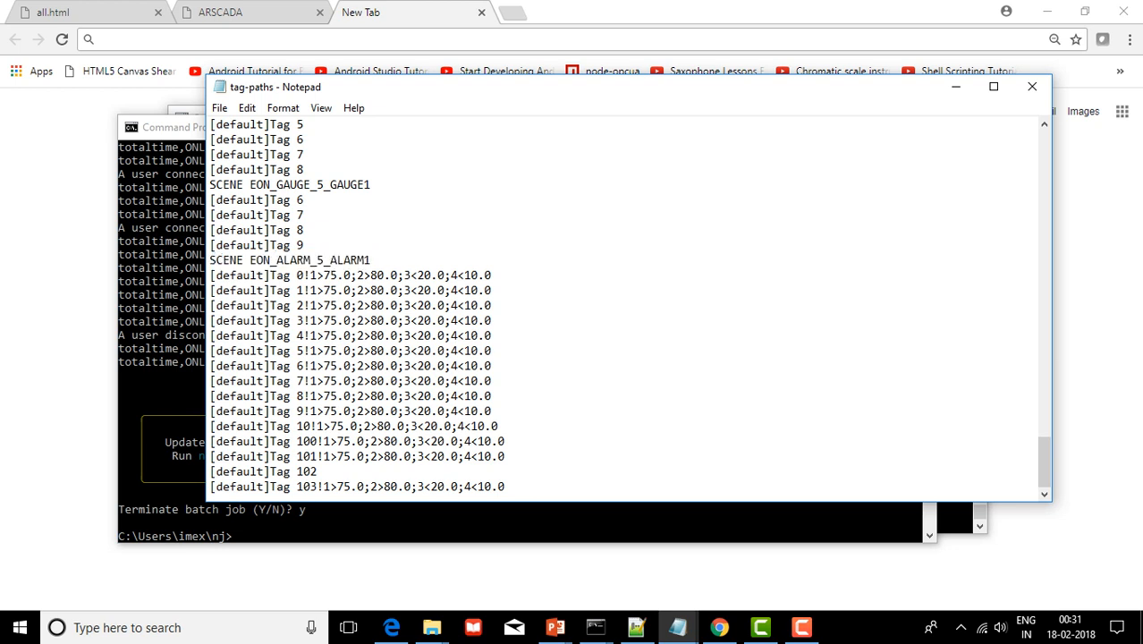
left_click_drag(209, 276, 505, 486)
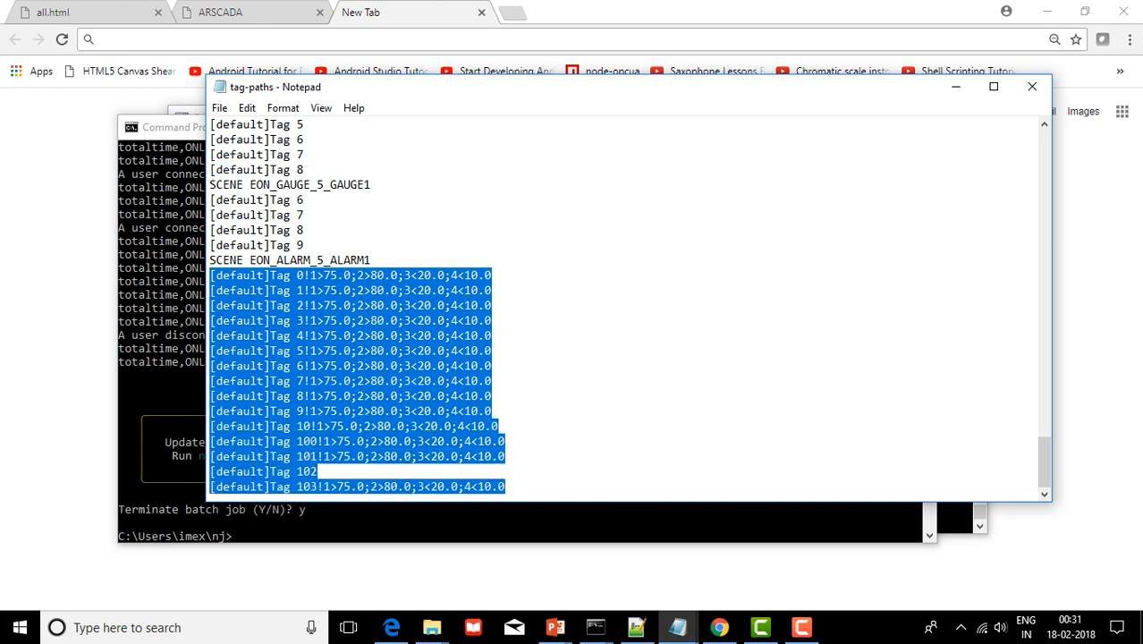
key("Left")
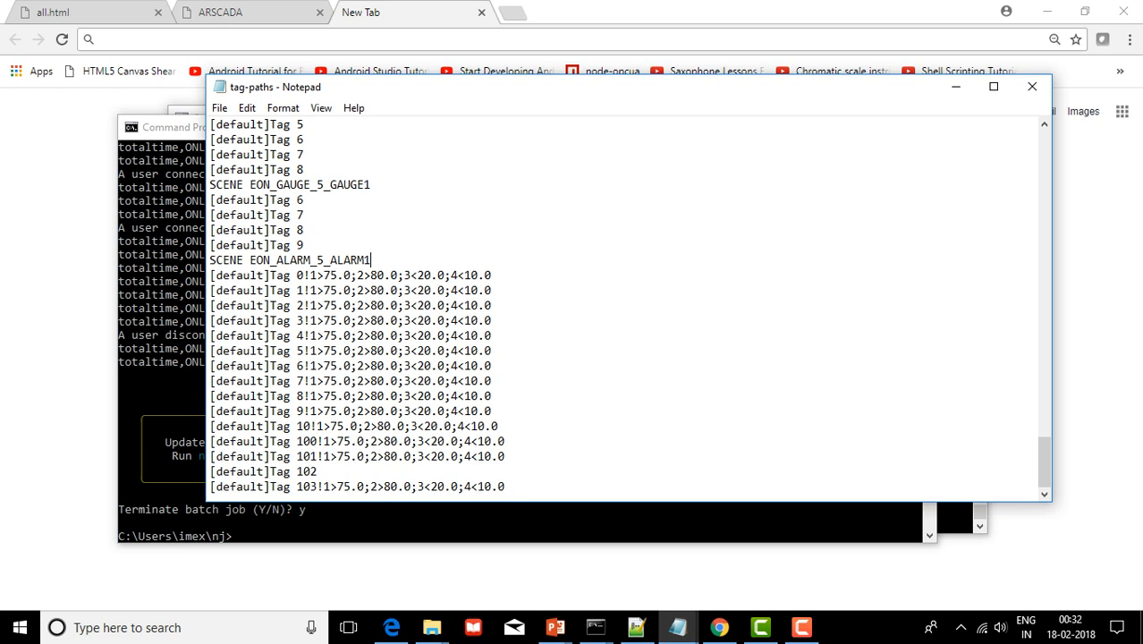
key("shift+Down")
key("shift+Down")
key("shift+Down")
key("shift+Down")
key("shift+Down")
key("shift+Down")
key("shift+Down")
key("shift+Down")
key("shift+Down")
key("shift+Down")
key("shift+Down")
key("shift+Down")
key("shift+Down")
key("shift+Down")
key("shift+Down")
key("shift+End")
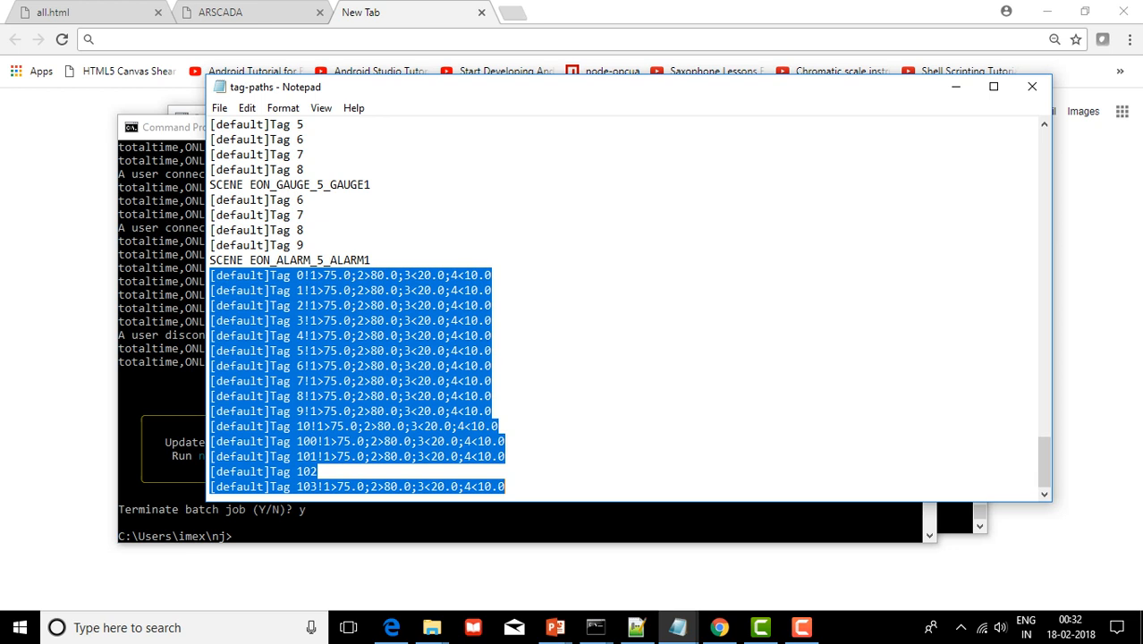
left_click(490, 289)
Point out the alarm limit settings and limit indices on the Tag 0 line
left_click_drag(310, 275, 491, 275)
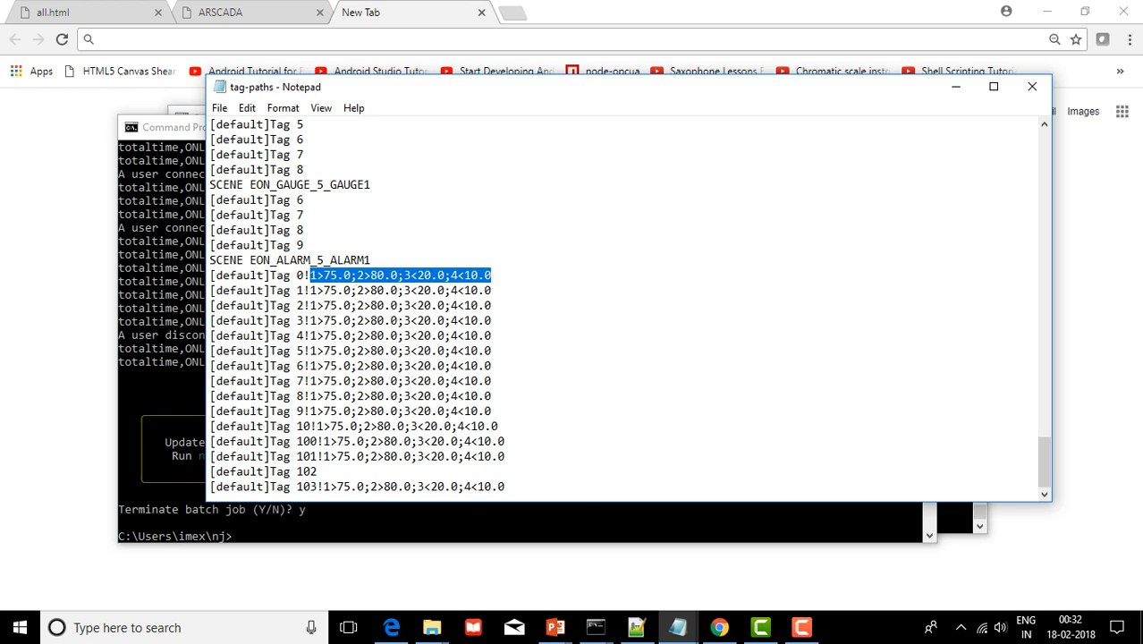
left_click(316, 275)
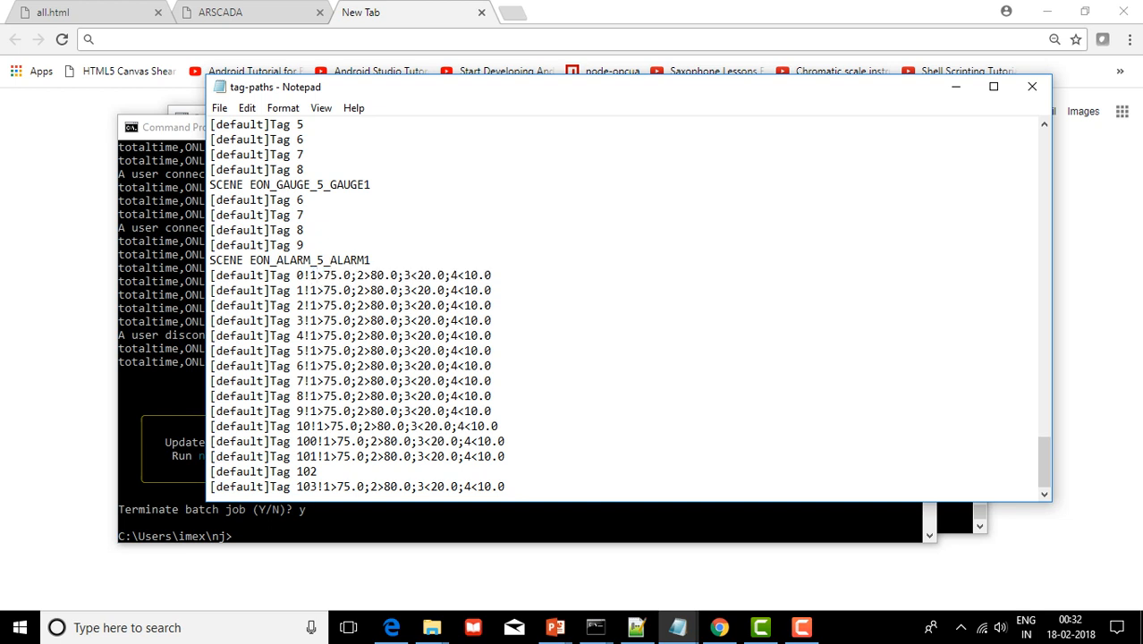
left_click_drag(309, 276, 397, 276)
left_click(357, 275)
left_click(491, 275)
left_click(491, 350)
left_click(318, 471)
Examine the limit-free Tag 102 entry and the 75.0 and 80.0 limits on Tag 101
key("ctrl+shift+Left")
key("ctrl+shift+Left")
key("ctrl+shift+Left")
key("ctrl+shift+Left")
key("ctrl+shift+Left")
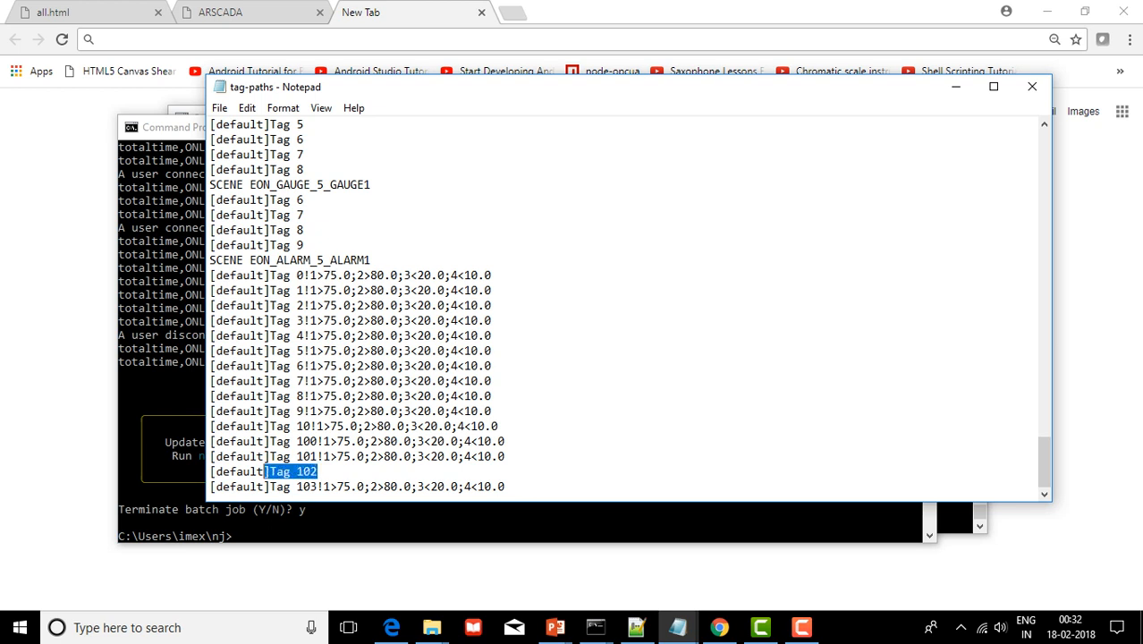
key("Left")
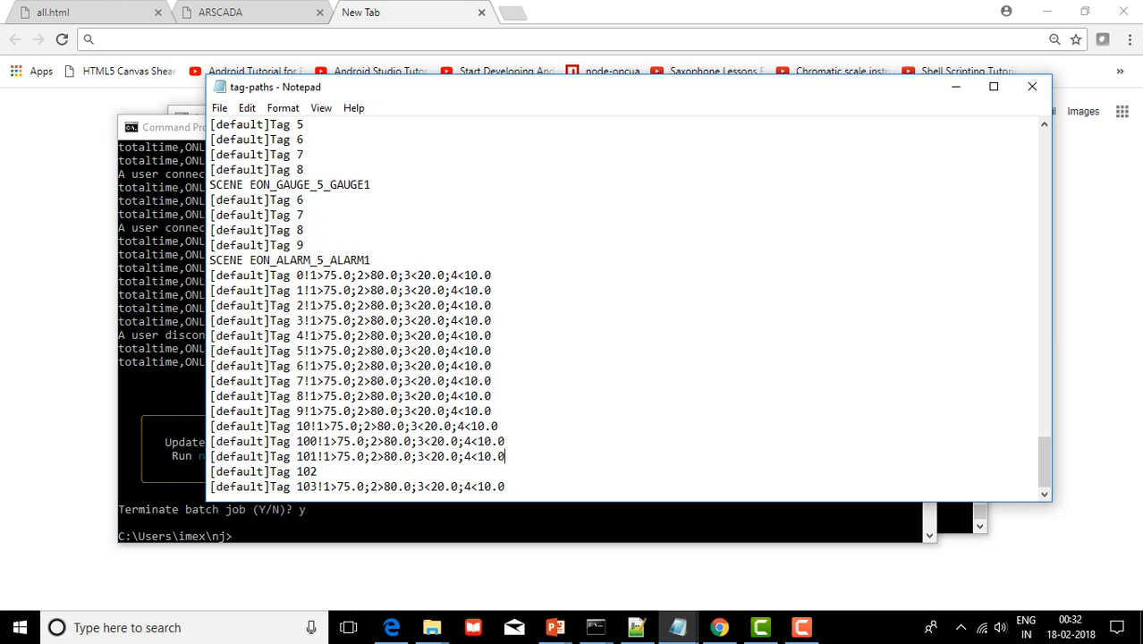
left_click_drag(318, 472, 216, 474)
left_click_drag(337, 456, 365, 456)
left_click(383, 456)
left_click_drag(383, 456, 504, 456)
left_click_drag(331, 456, 324, 456)
left_click(505, 441)
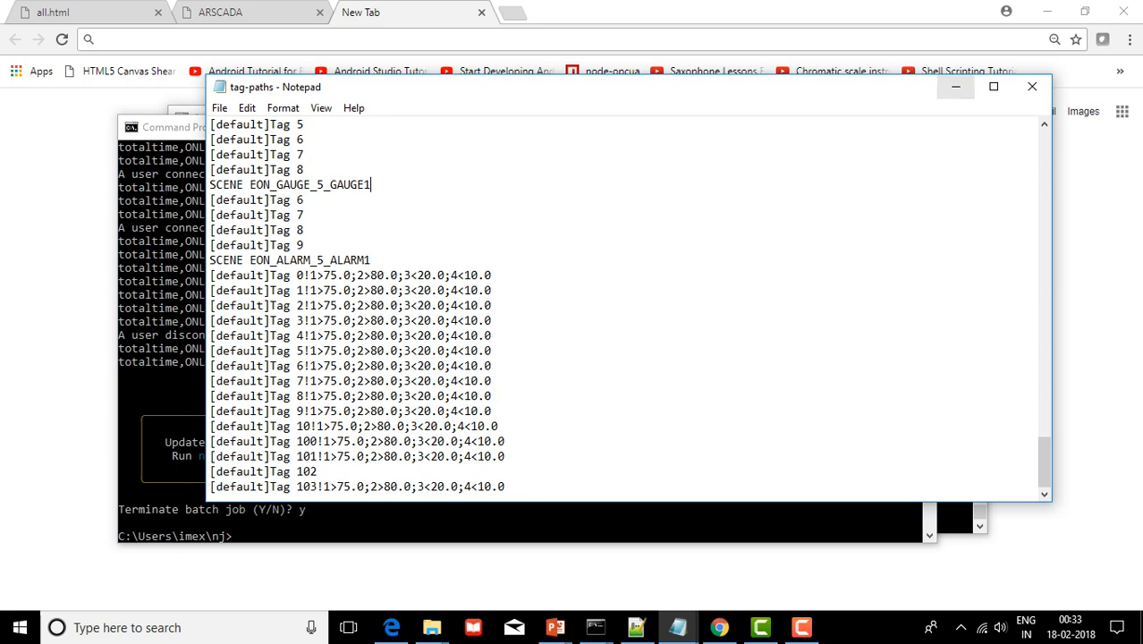
Minimize tag-paths, bring NJSCONFIG to the front and step up to the ONLINE value
left_click(955, 86)
mouse_move(677, 627)
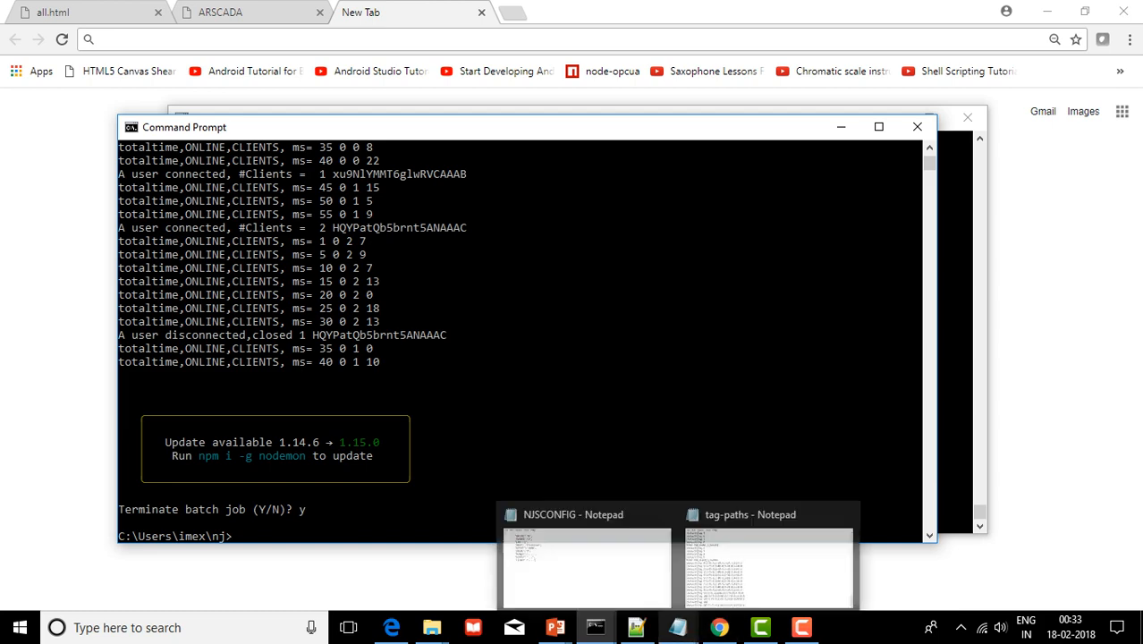
left_click(586, 559)
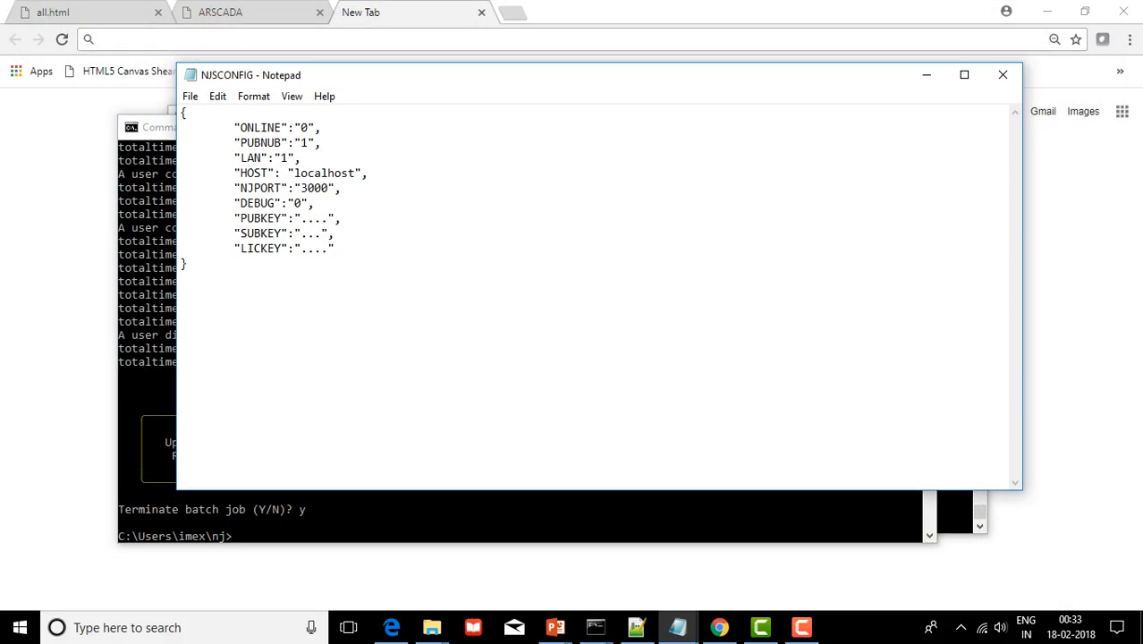
left_click(188, 264)
key("Up")
key("Up")
key("Up")
key("Up")
key("Up")
key("Up")
key("Up")
key("Up")
key("Up")
key("shift+End")
key("Down")
key("Up")
key("Left")
key("Left")
Point out the LAN value 1 and the PUBNUB line in NJSCONFIG
double_click(285, 158)
left_click(300, 158)
key("Left")
left_click(322, 143)
double_click(320, 173)
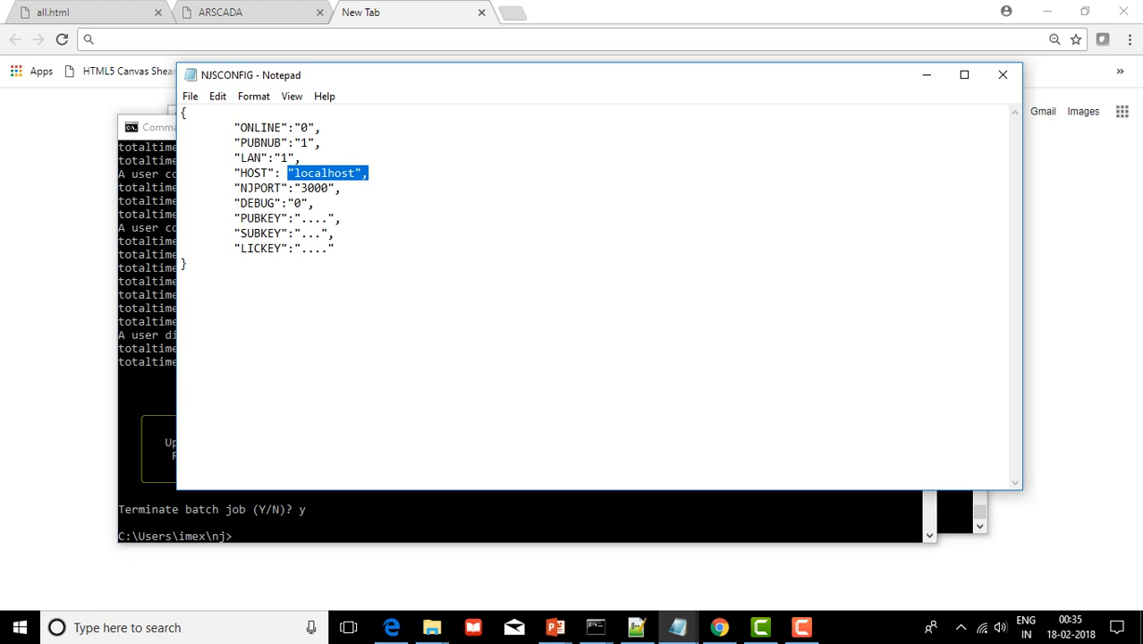
left_click(368, 173)
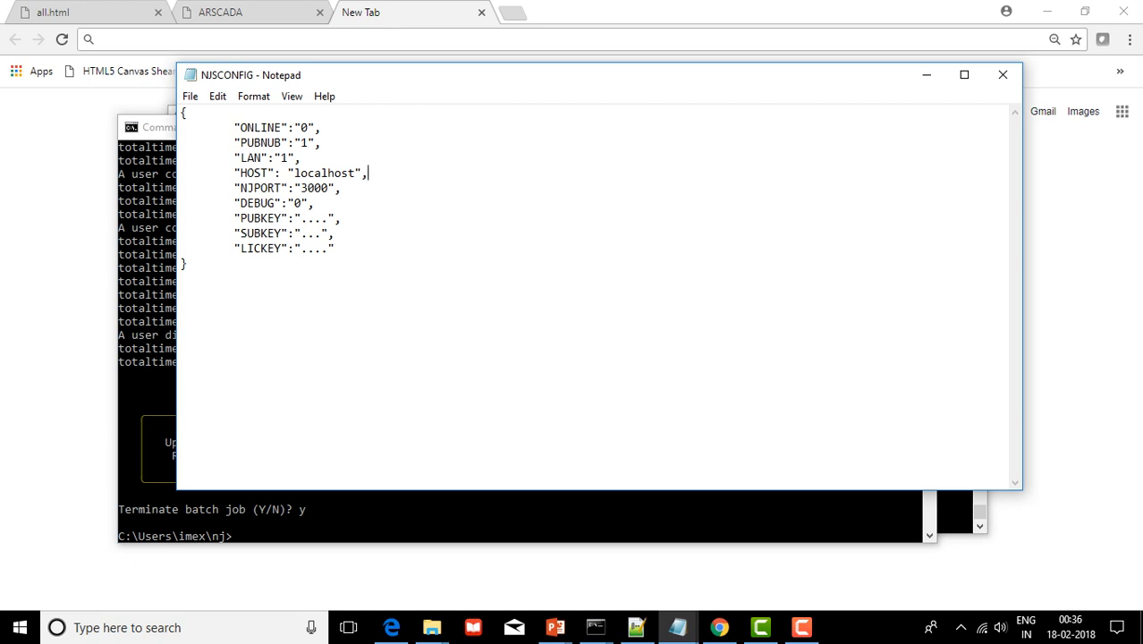
double_click(320, 174)
left_click(368, 173)
key("Down")
key("ctrl+shift+Left")
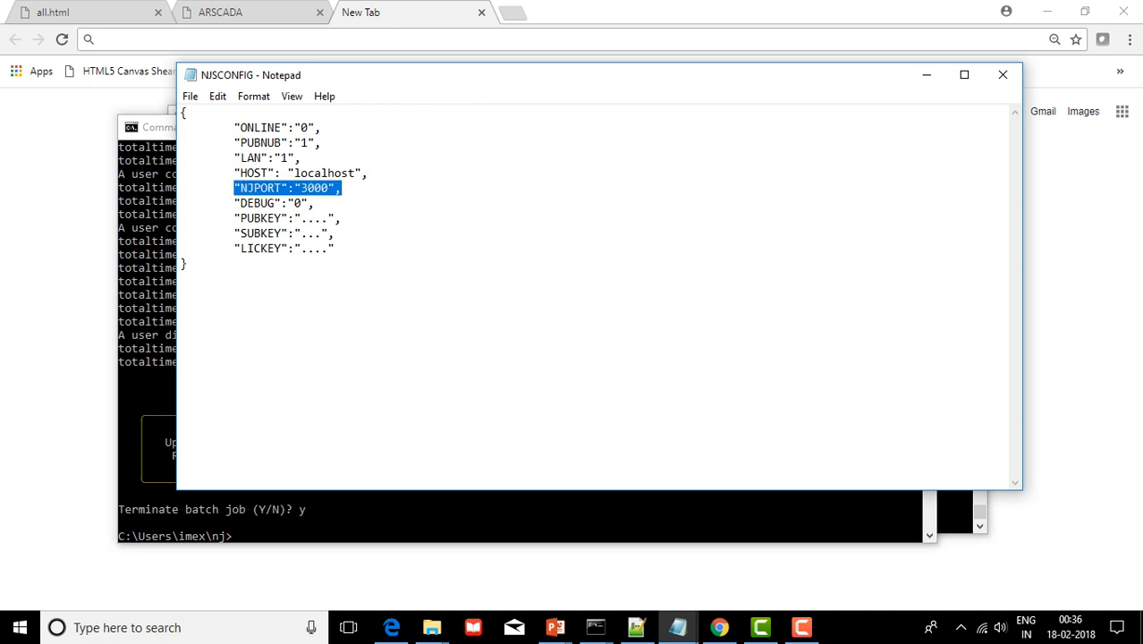
key("End")
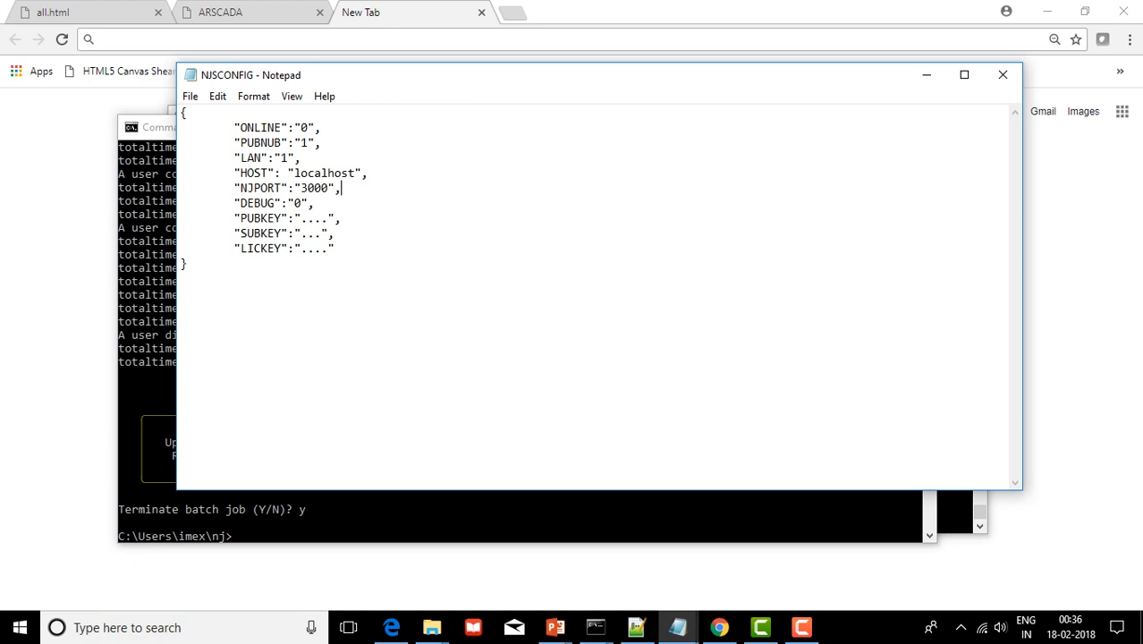
key("Down")
left_click(242, 219)
left_click_drag(335, 233, 180, 219)
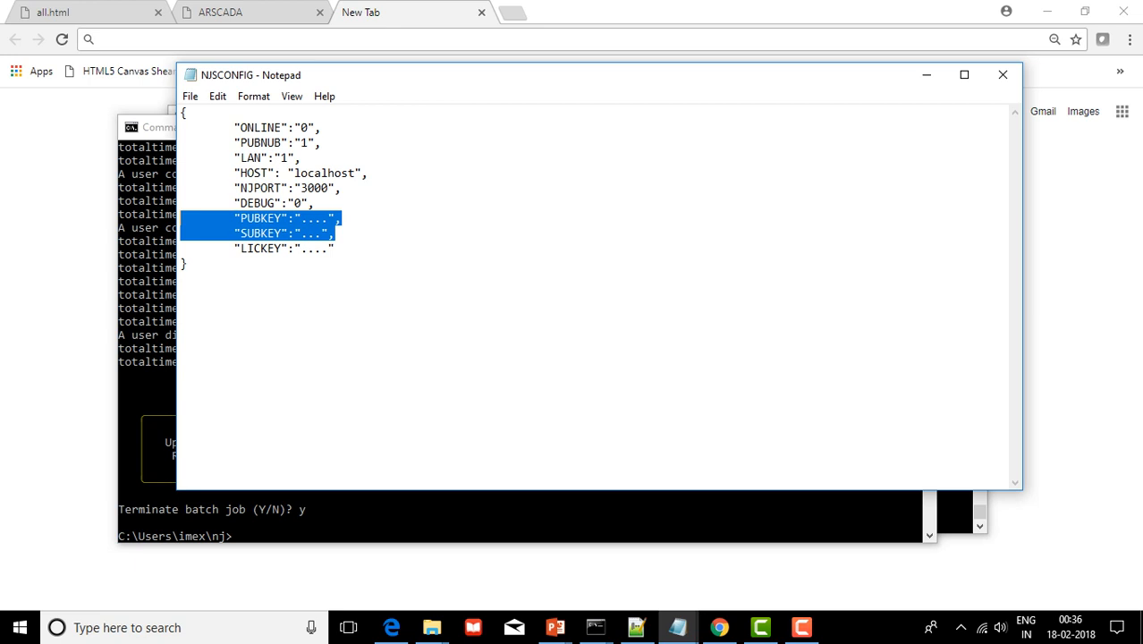
left_click(314, 204)
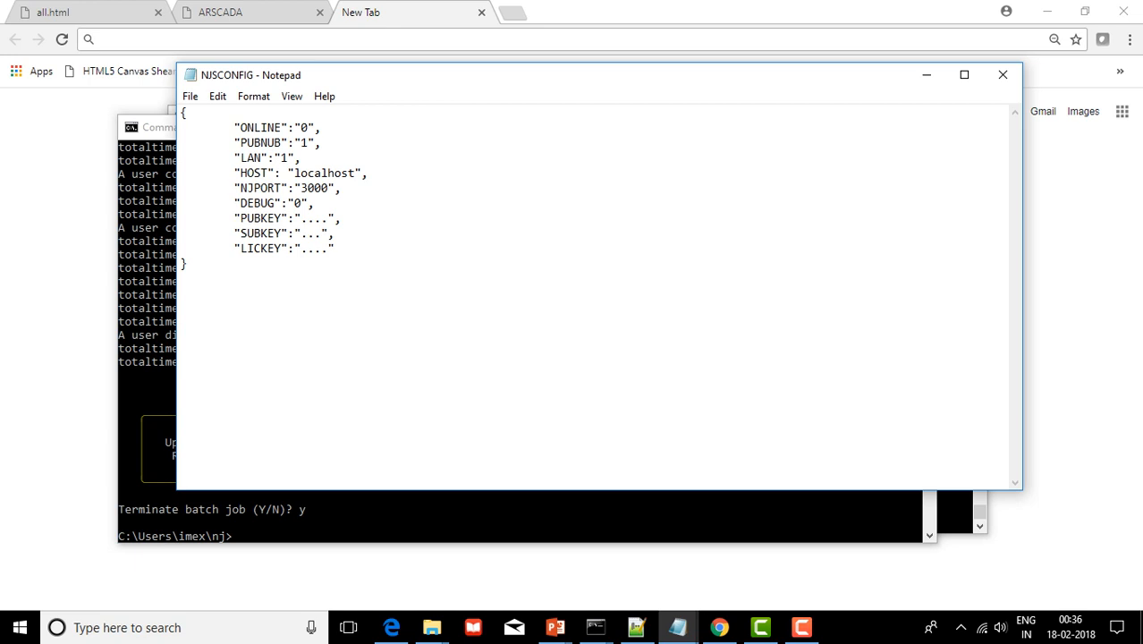
left_click(334, 233)
key("Up")
key("Up")
key("shift+Down")
key("shift+Down")
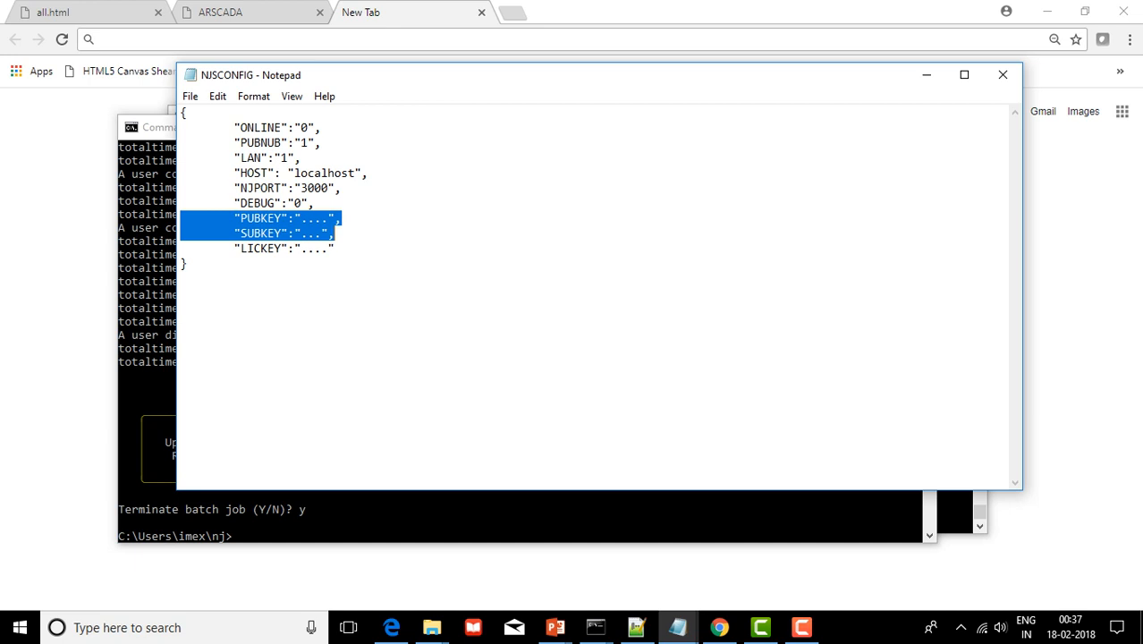
left_click(335, 248)
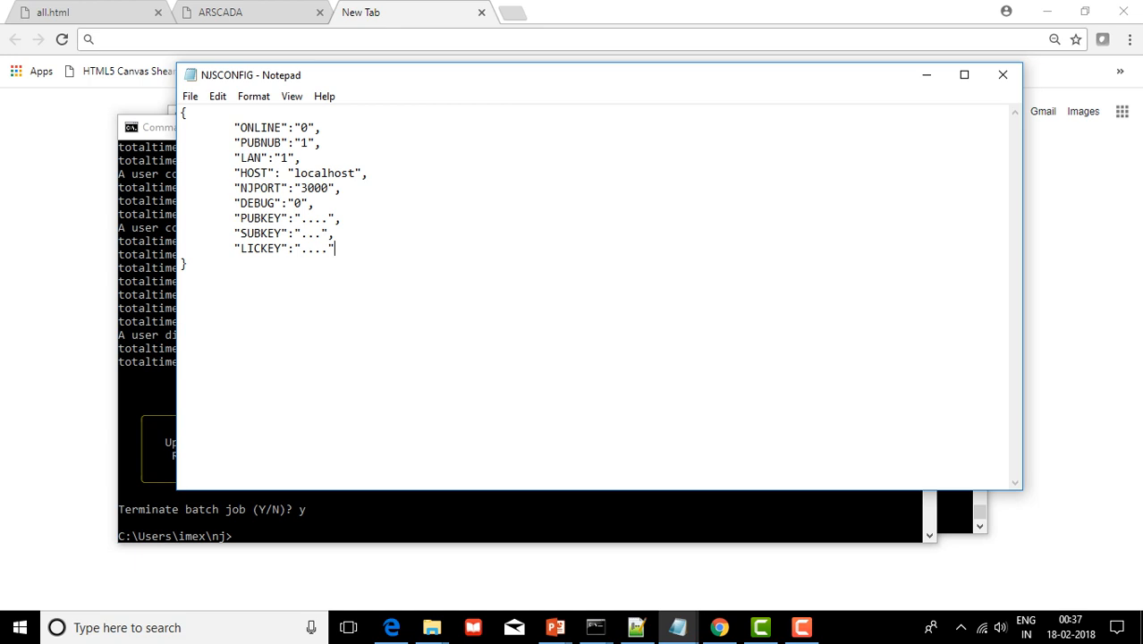
key("shift+Home")
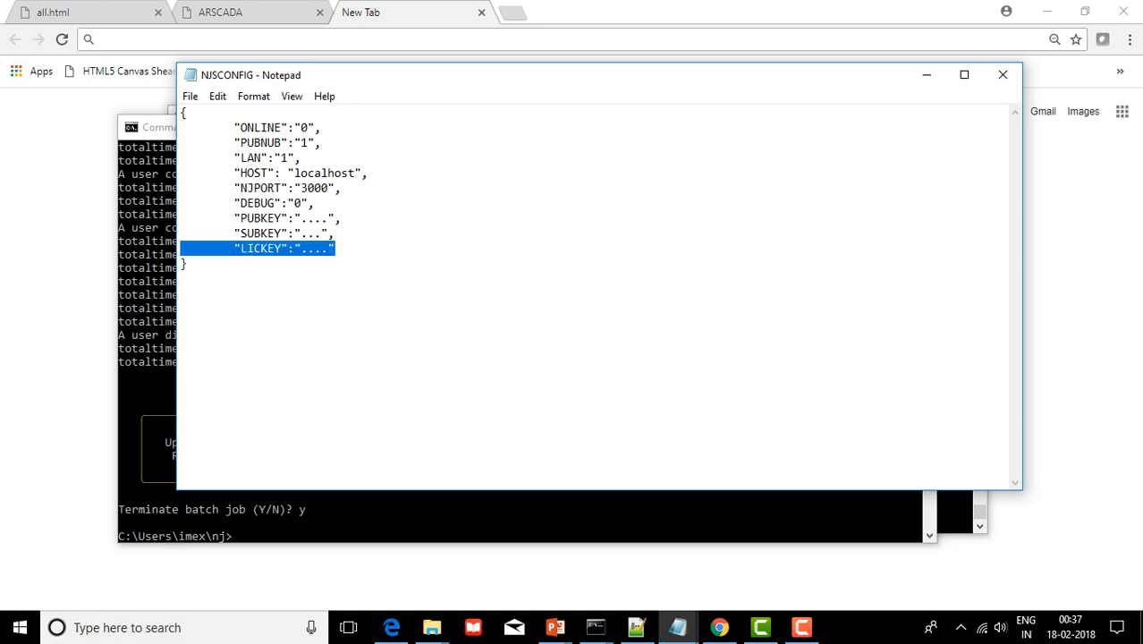
key("End")
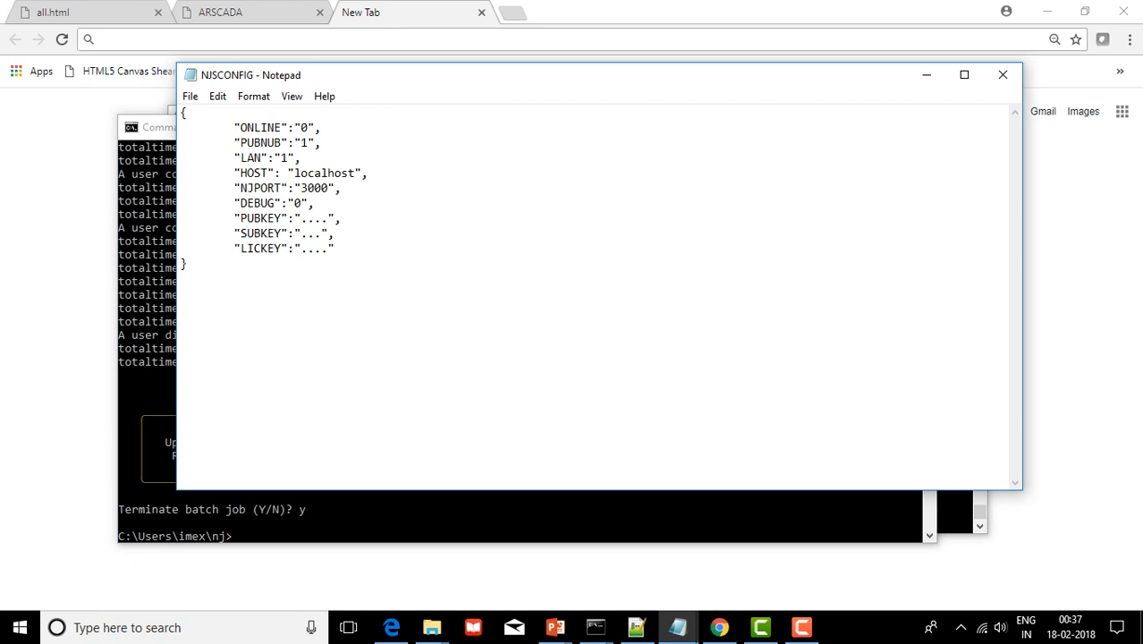
left_click(306, 249)
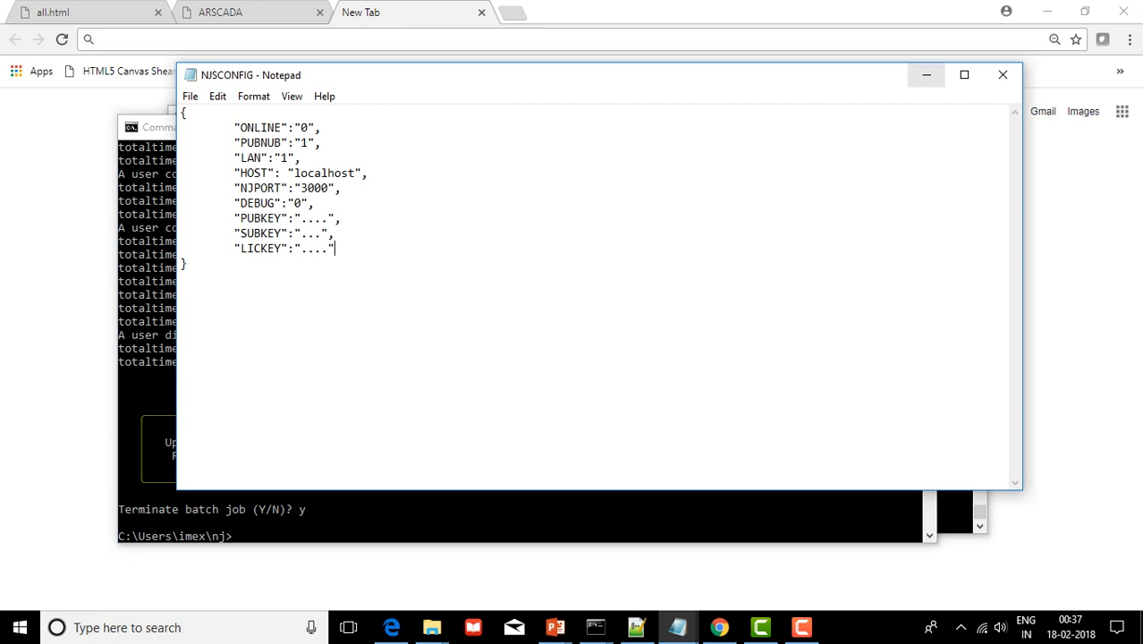
left_click(927, 75)
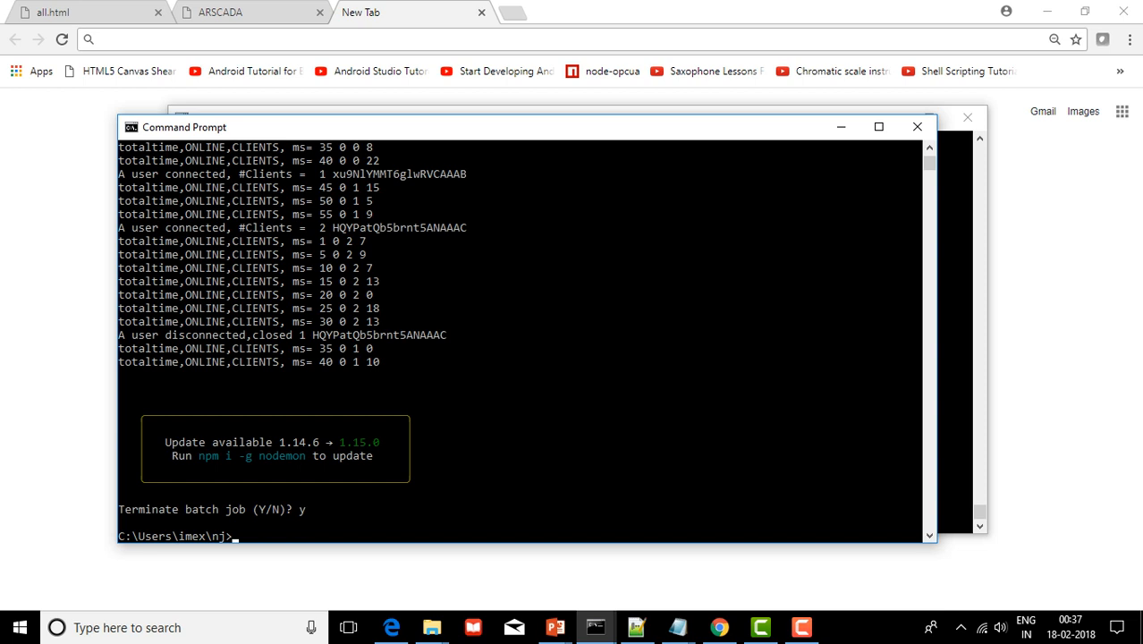
Run nodemon njscada.js to start the njscada server on port 3000
type("nodemon njscada.js")
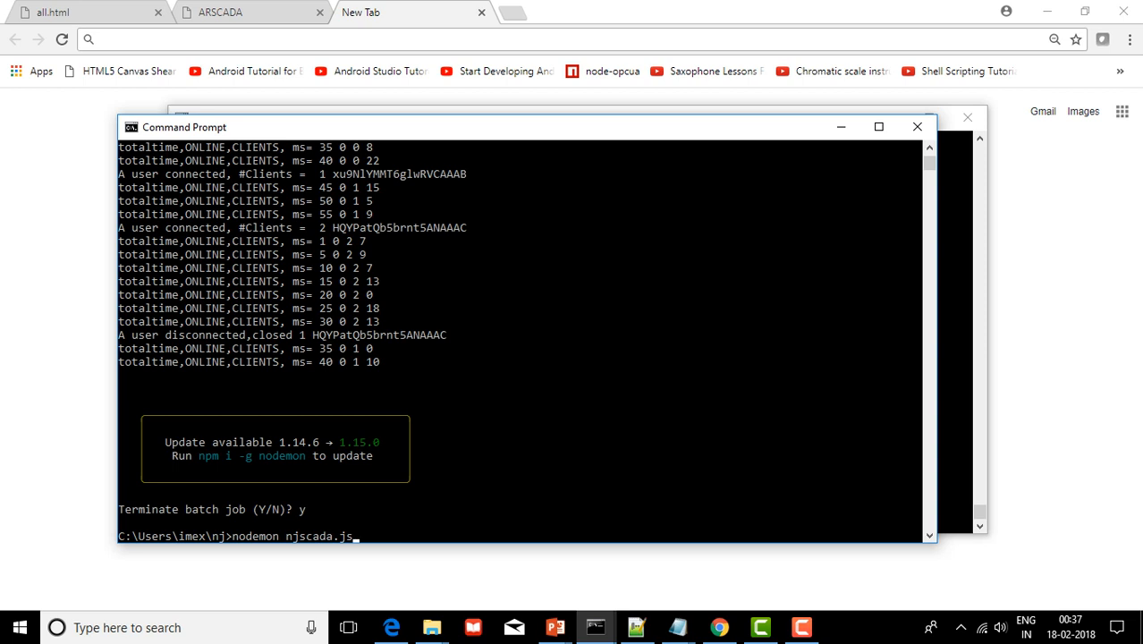
key("Return")
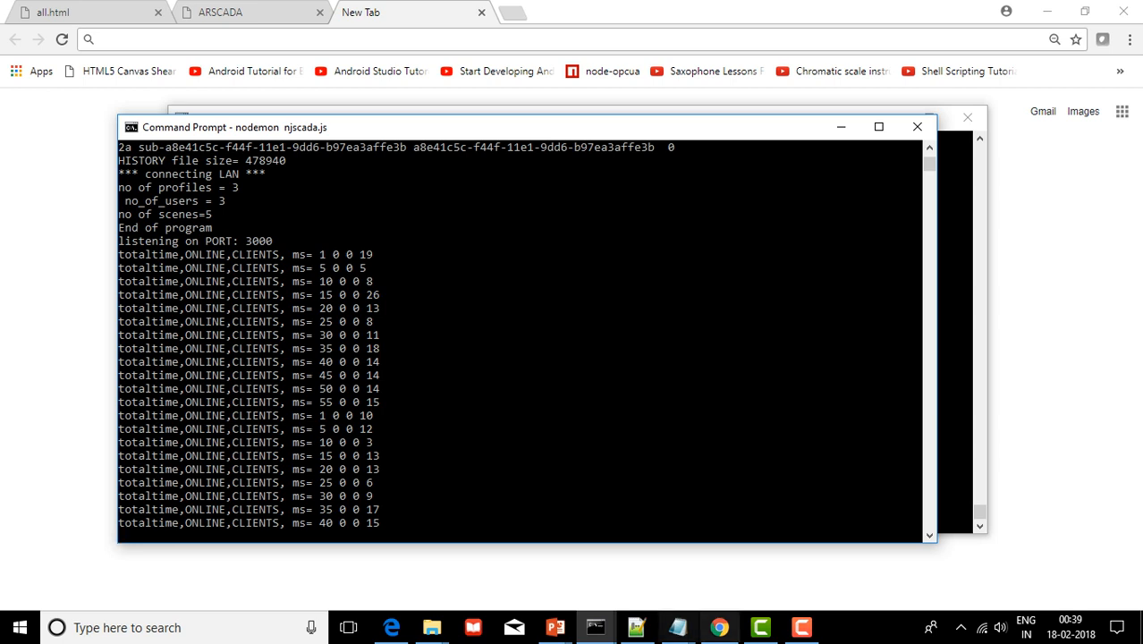
Load localhost:3000 in the browser's new tab
left_click(719, 627)
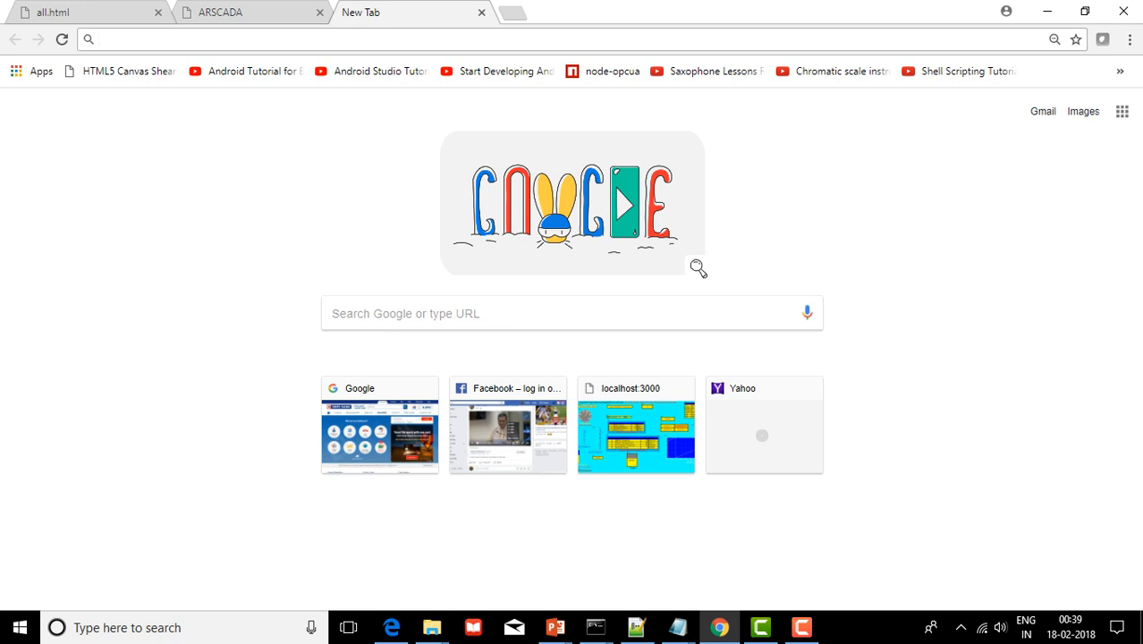
type("lo")
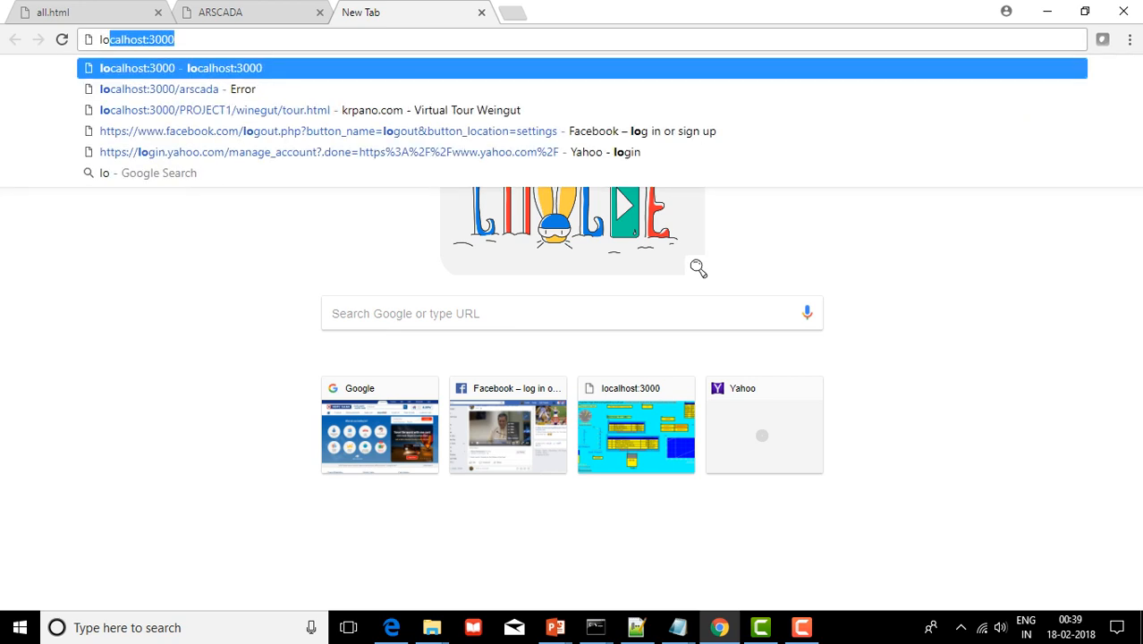
key("Return")
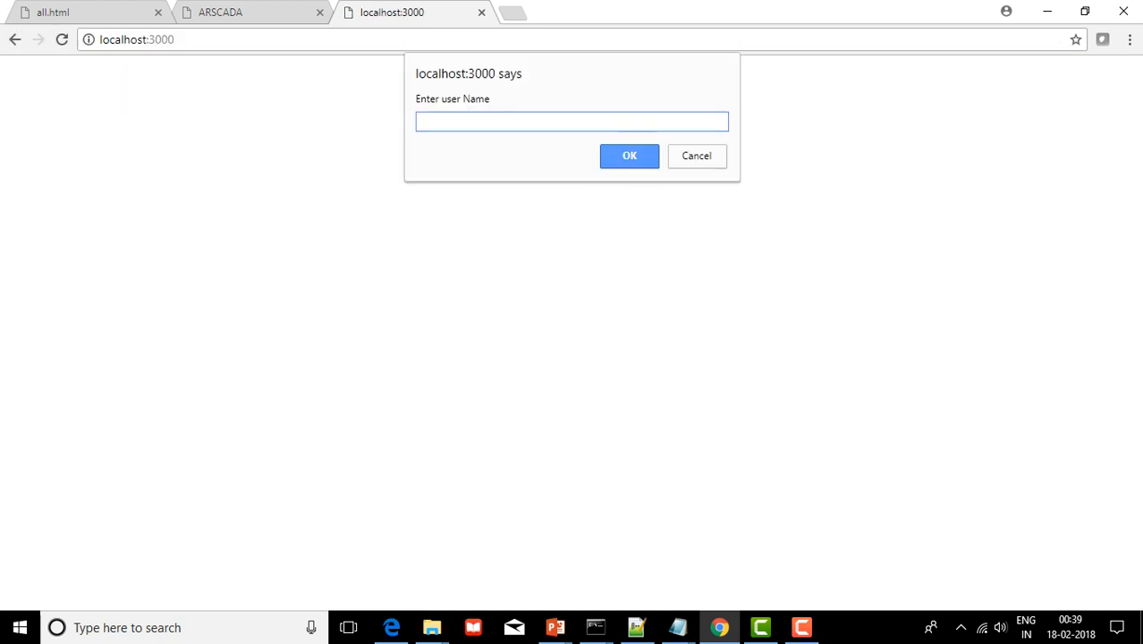
Enter the user name and password in the login prompts, twice
type("admin")
key("Return")
type("password")
key("Return")
type("admin")
key("Return")
type("password")
key("Return")
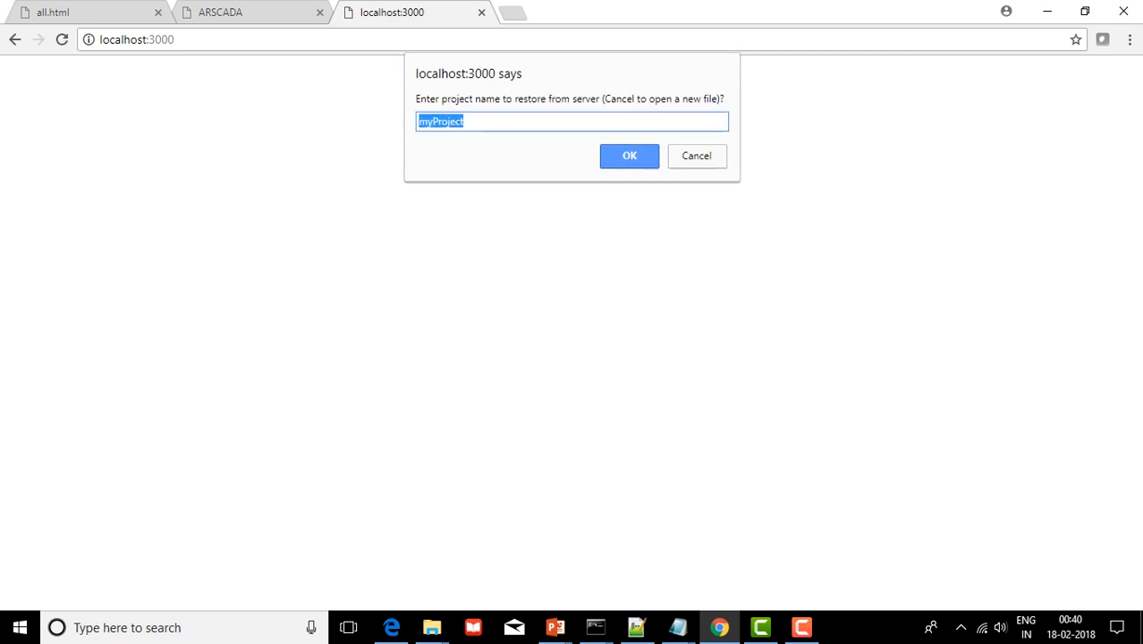
Keep myProject as the project to restore from the server and confirm
key("Right")
key("Tab")
key("Return")
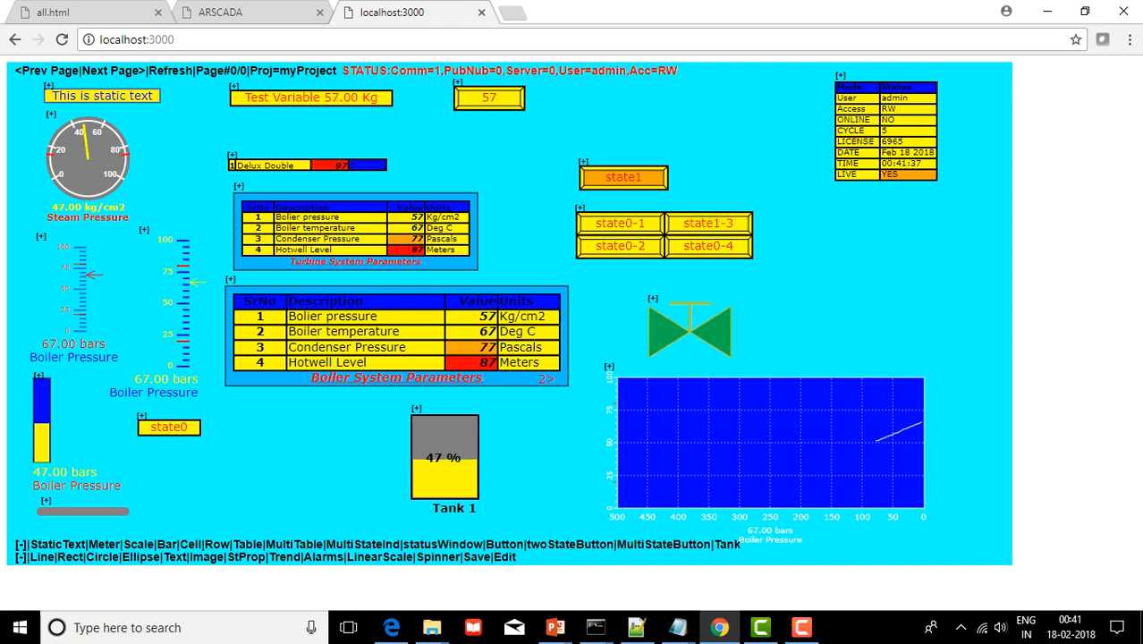
Add a StaticText label and place it right of the state buttons
left_click(59, 544)
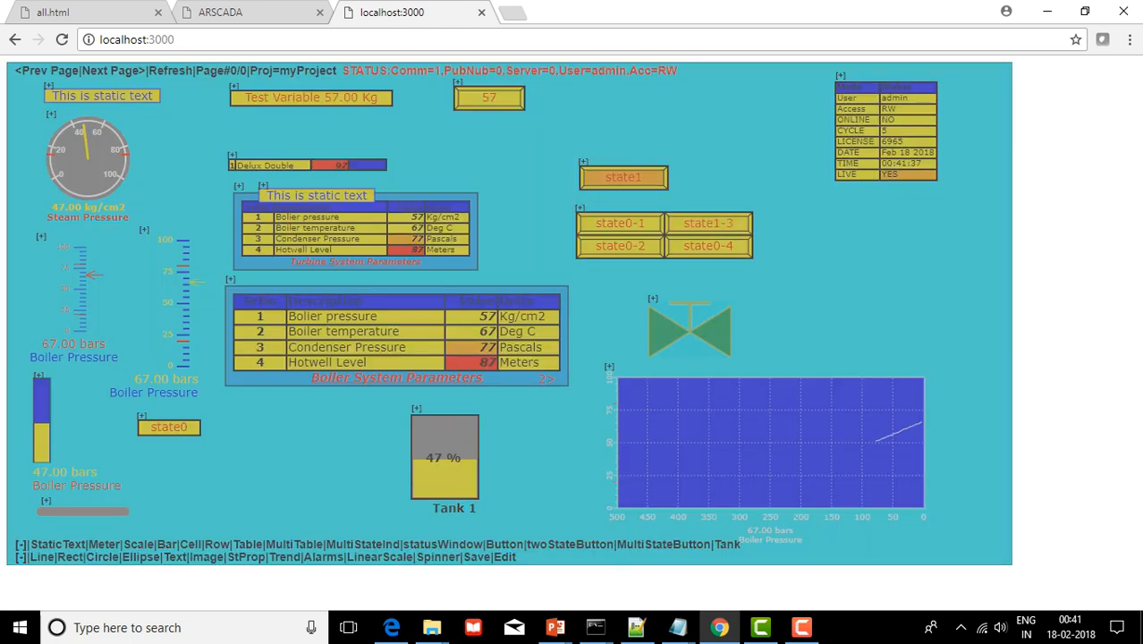
left_click_drag(263, 186, 829, 219)
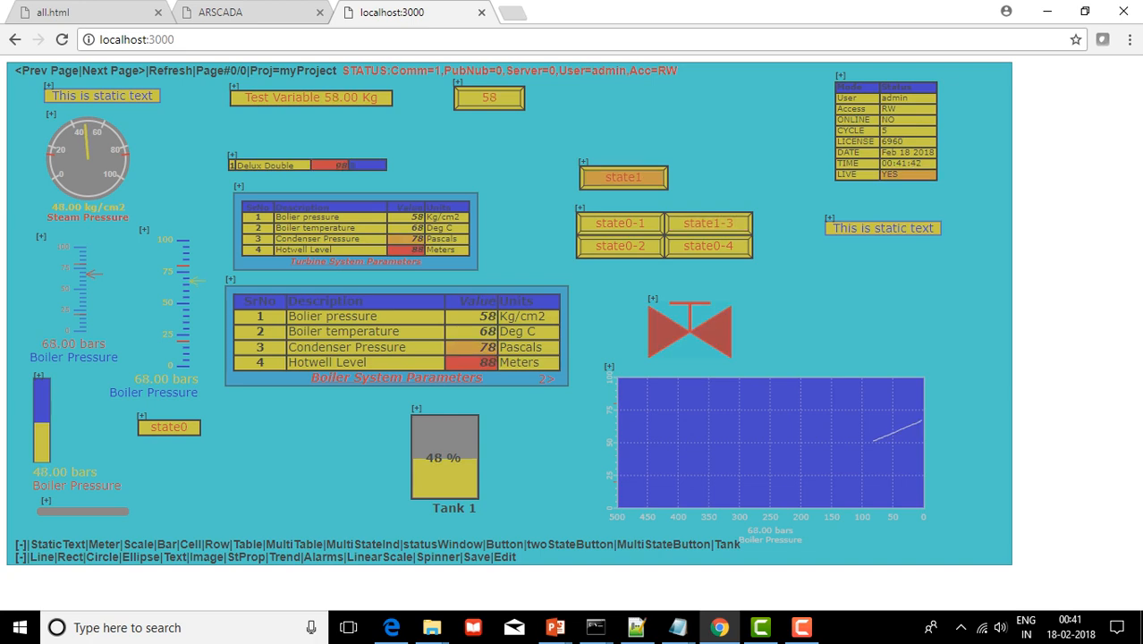
right_click(747, 133)
key("Escape")
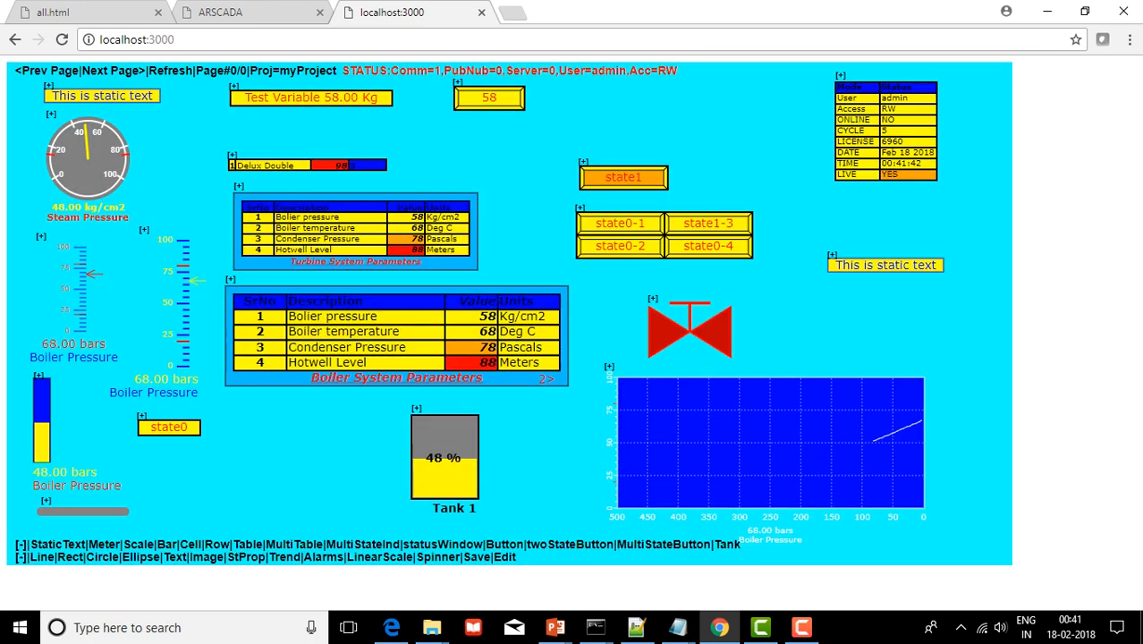
Reposition the label with its MOVE option and show its property list
left_click(831, 254)
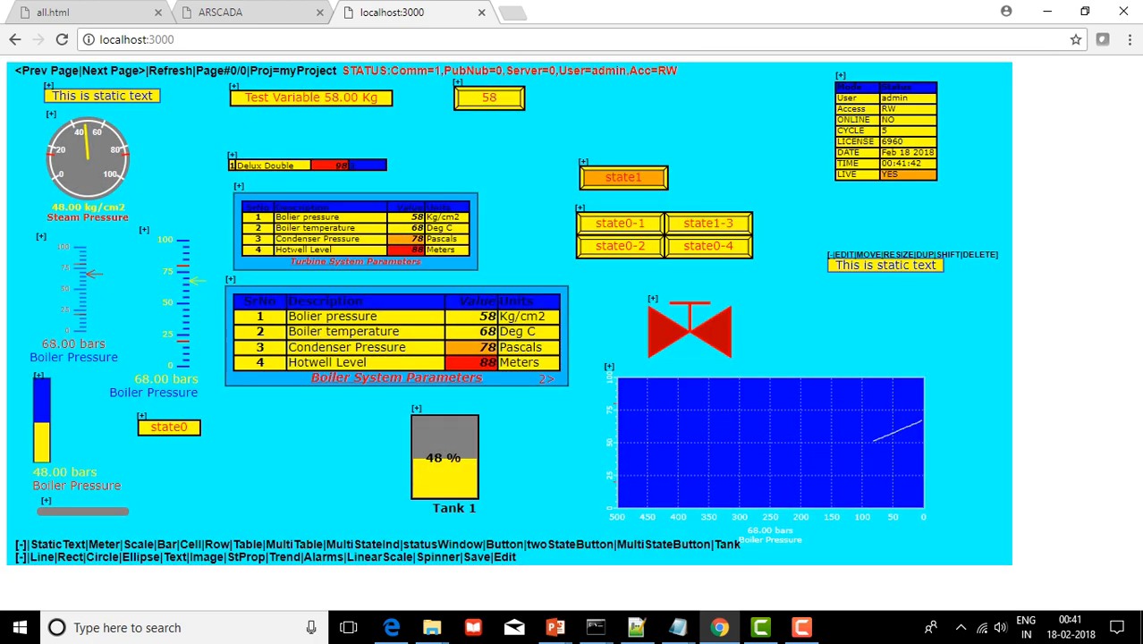
left_click(897, 255)
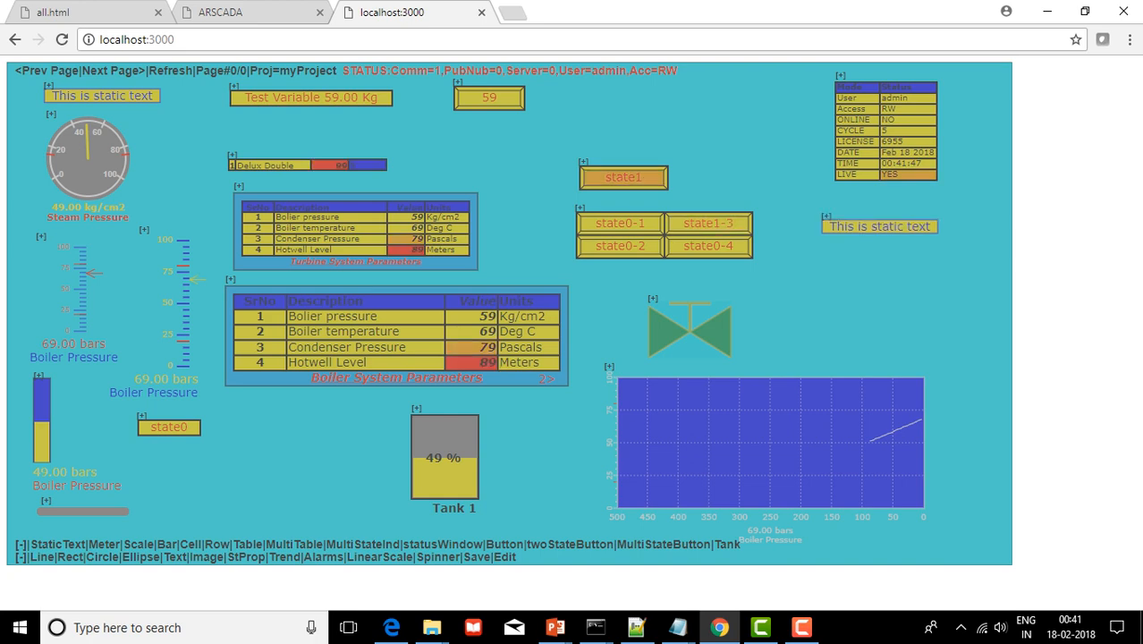
right_click(832, 266)
key("Escape")
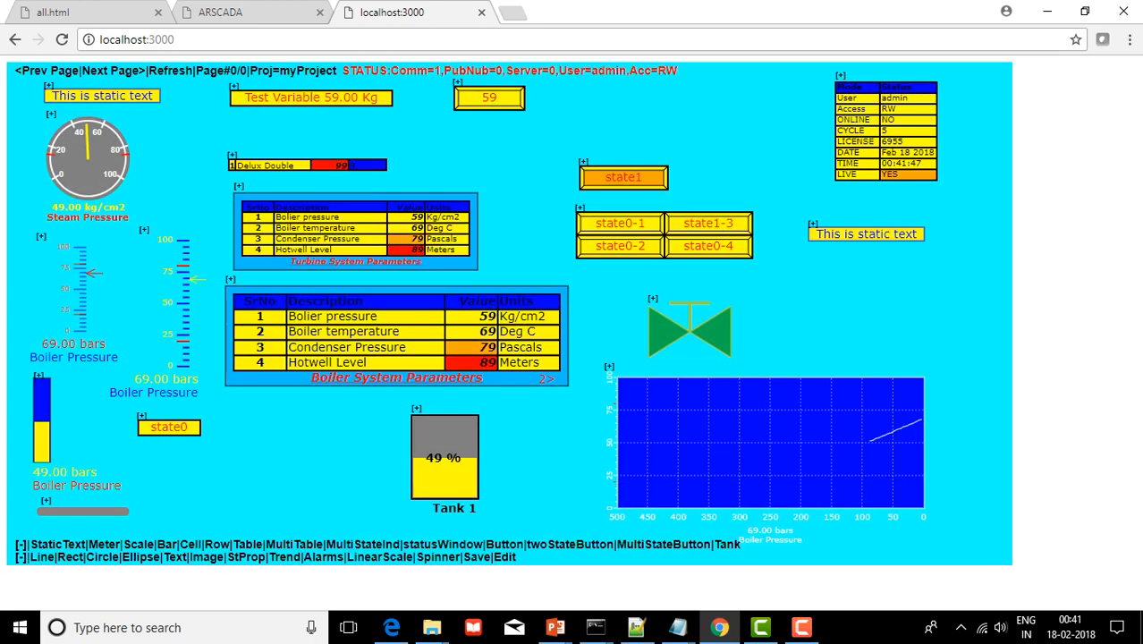
left_click(813, 224)
left_click(824, 224)
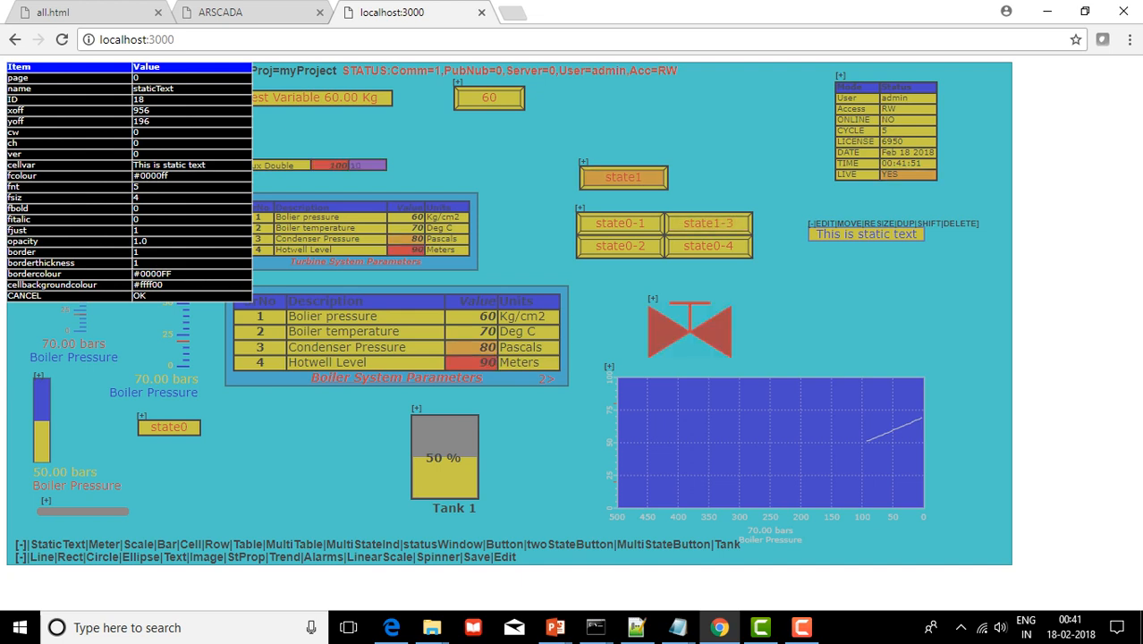
left_click(169, 165)
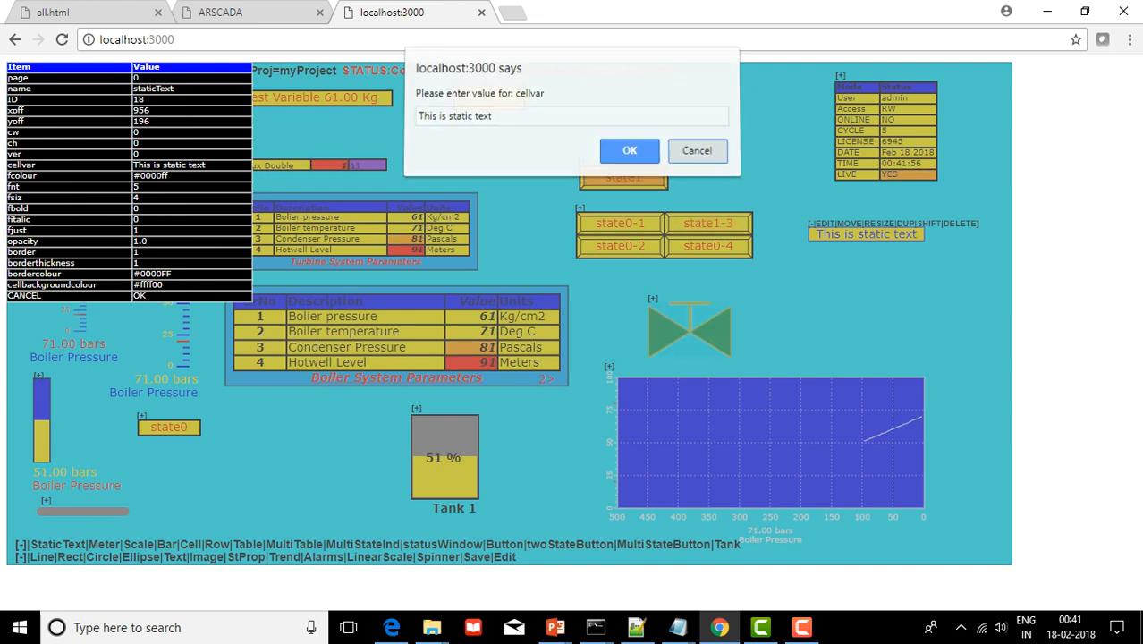
key("Return")
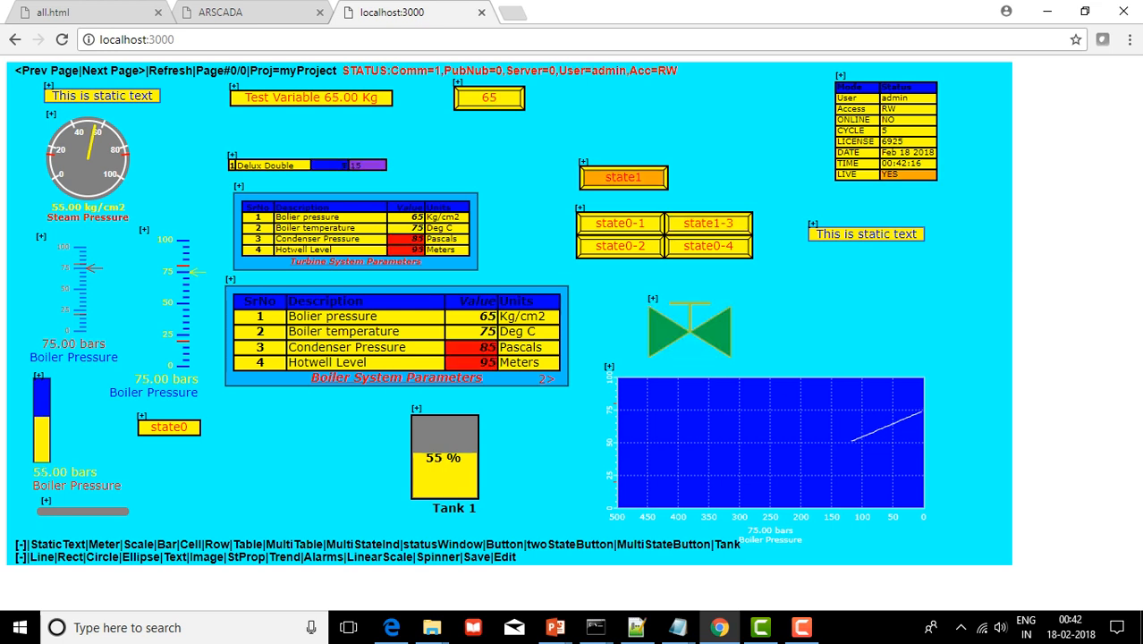
left_click_drag(630, 70, 342, 70)
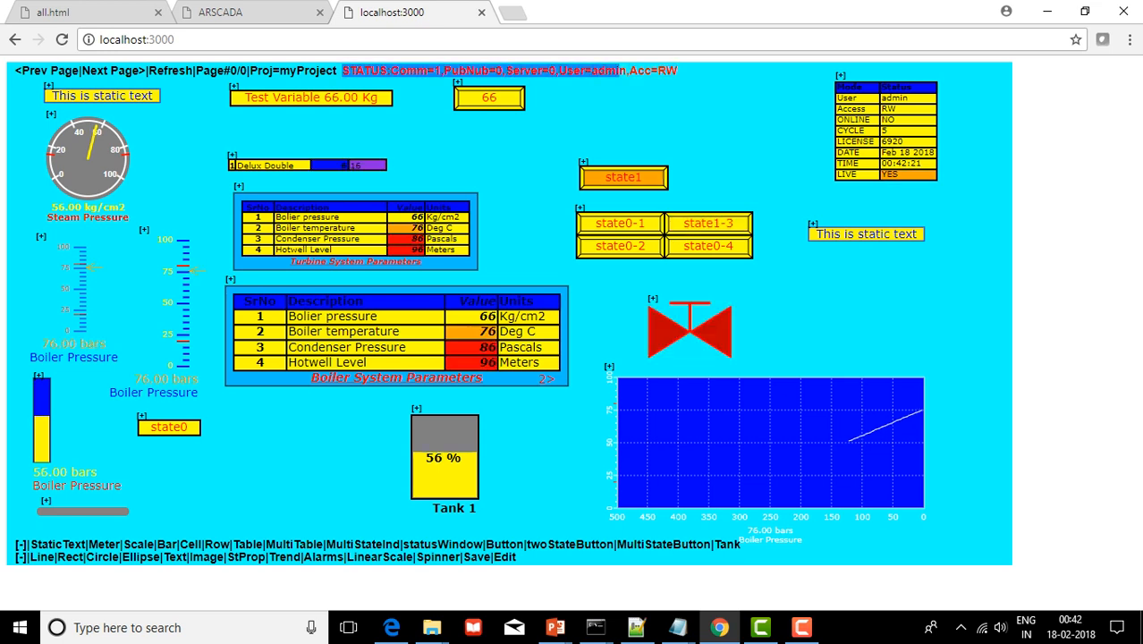
left_click(343, 71)
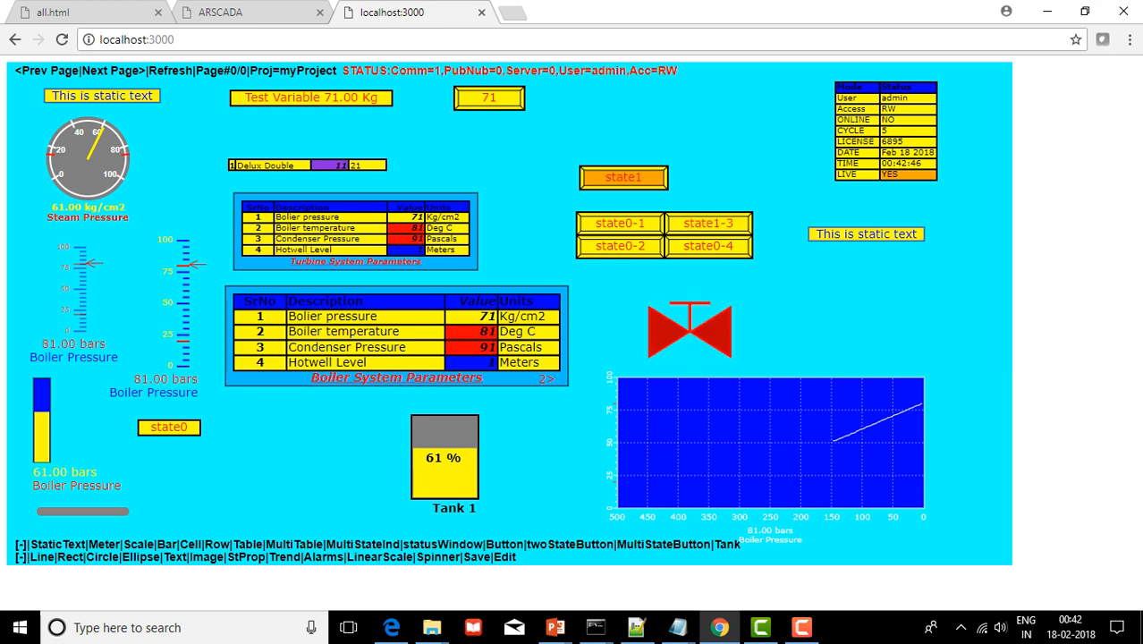
left_click_drag(465, 557, 484, 557)
Save the project to the server, appending 1 to myProject to make myProject1
double_click(477, 557)
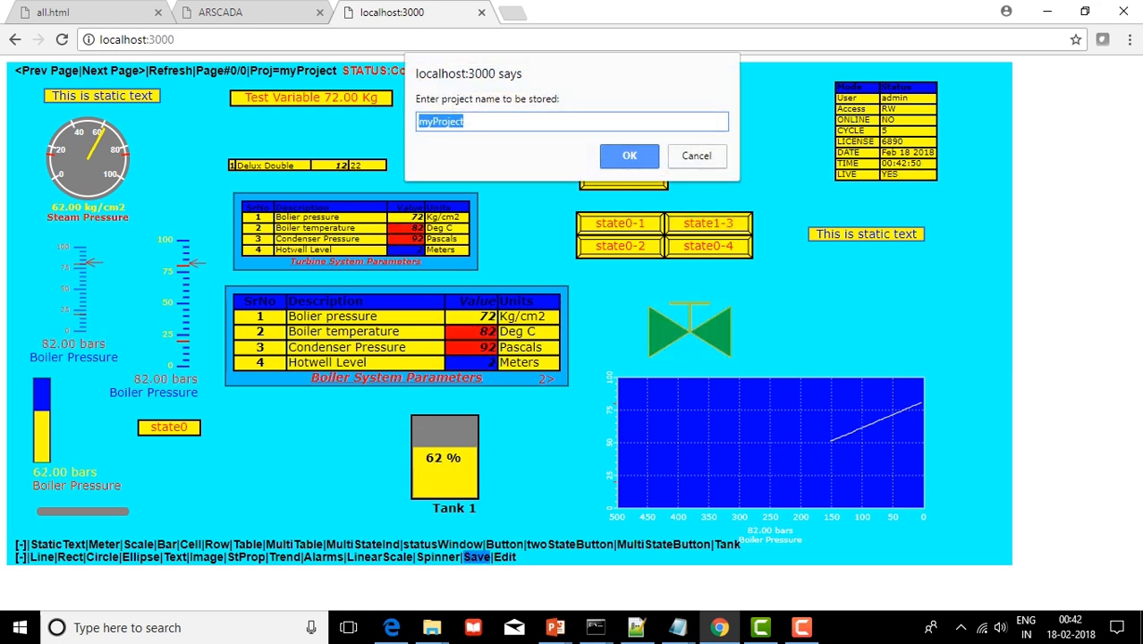
left_click(464, 121)
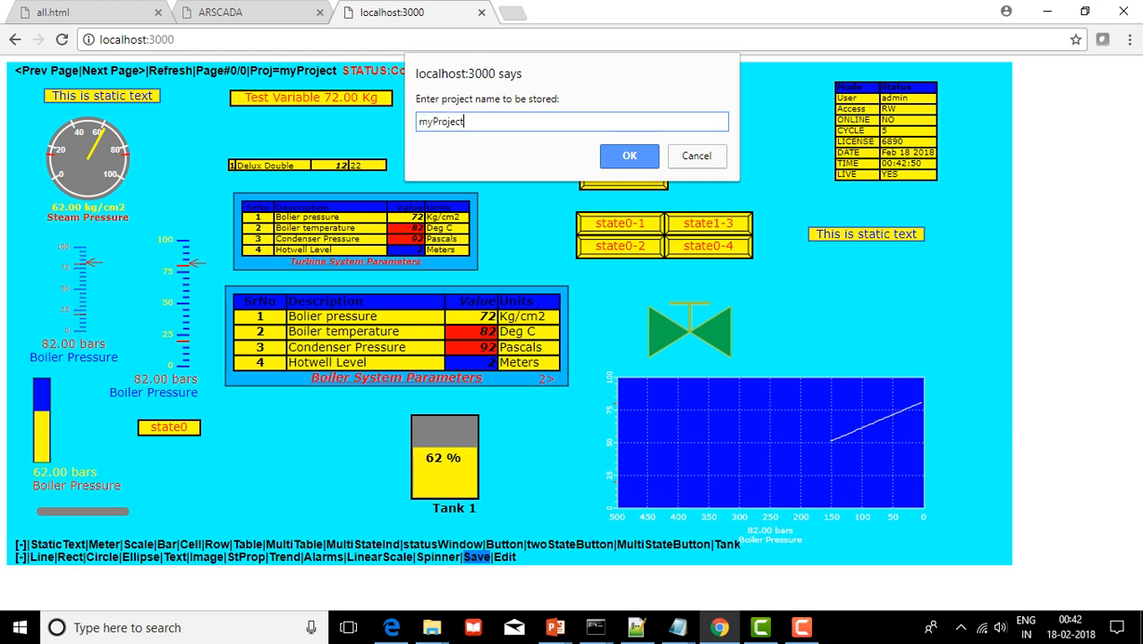
type("1")
key("Return")
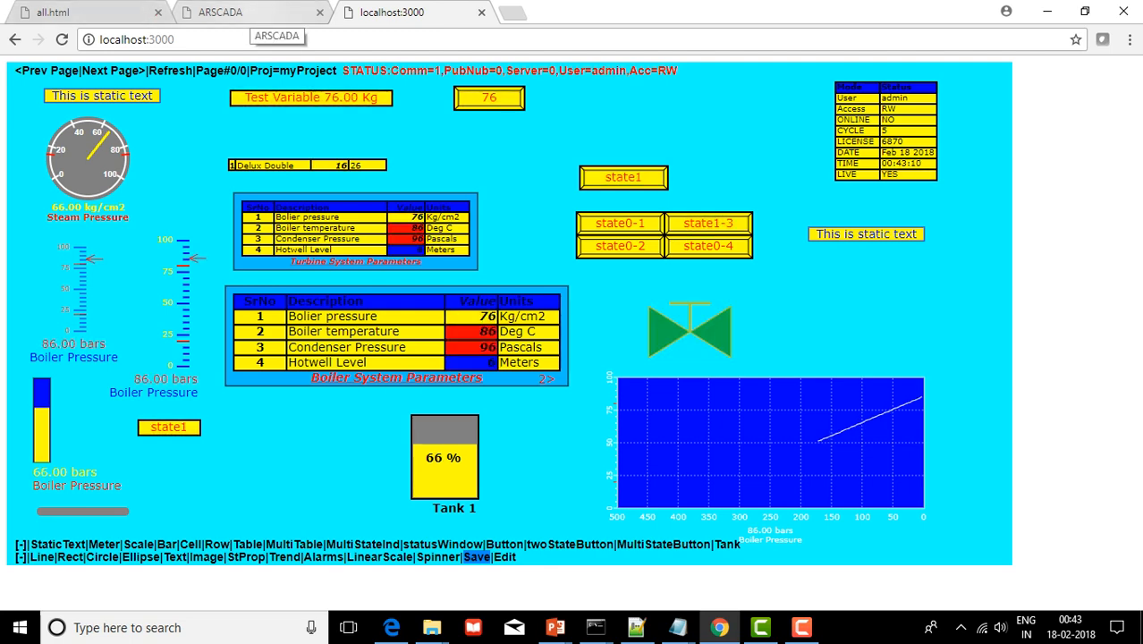
Switch to the ARSCADA tab showing the Main Menu at localhost:3000/ar
left_click(248, 13)
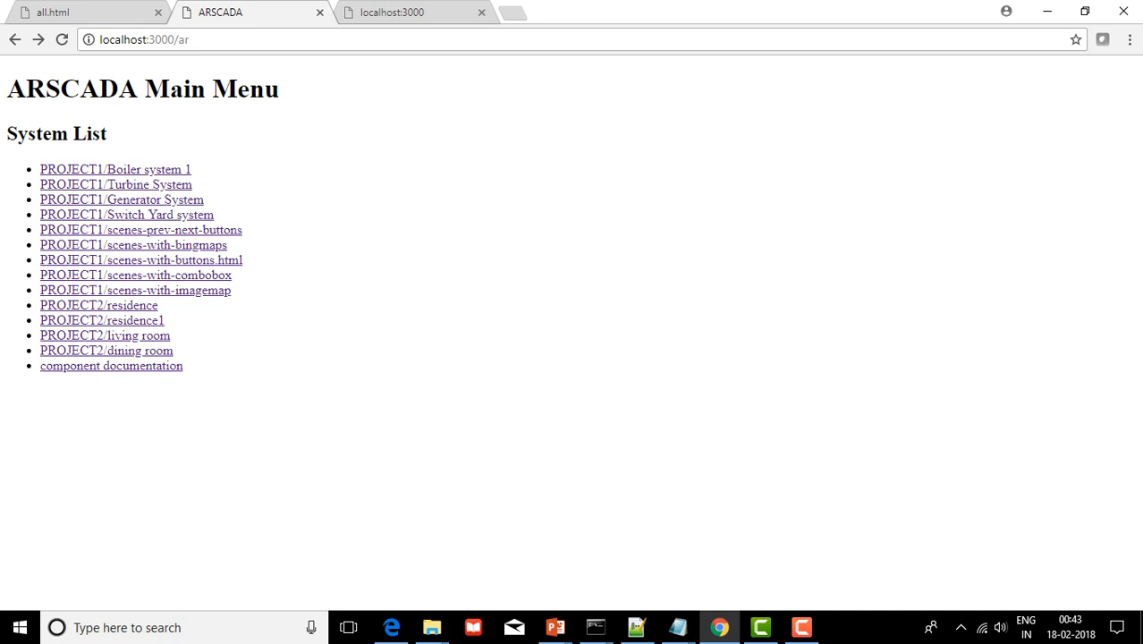
key("ctrl+l")
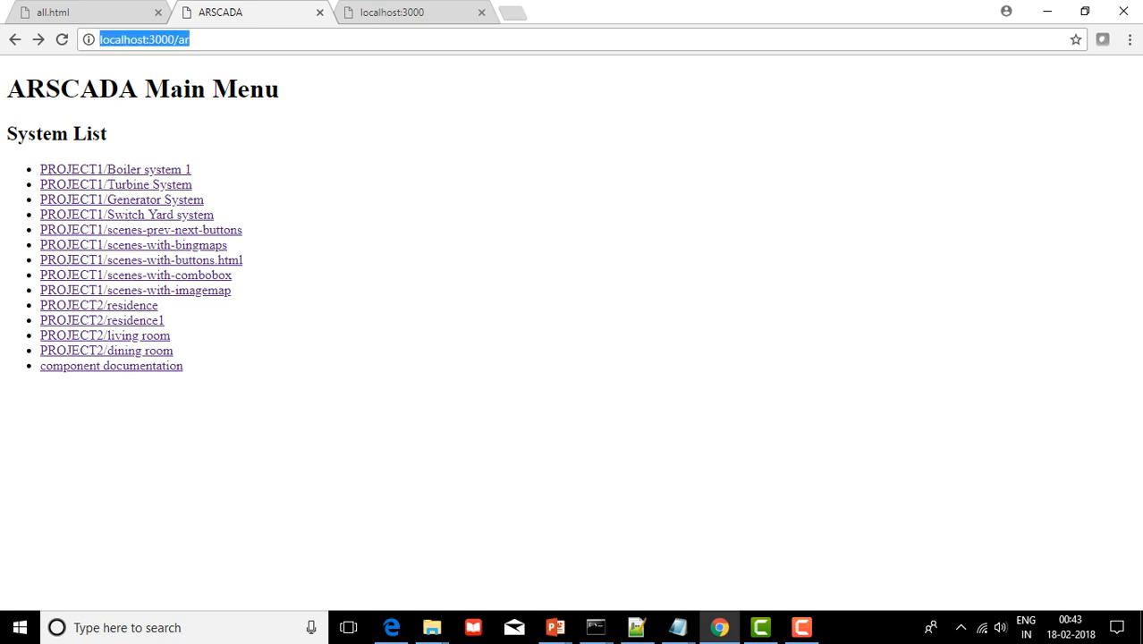
key("End")
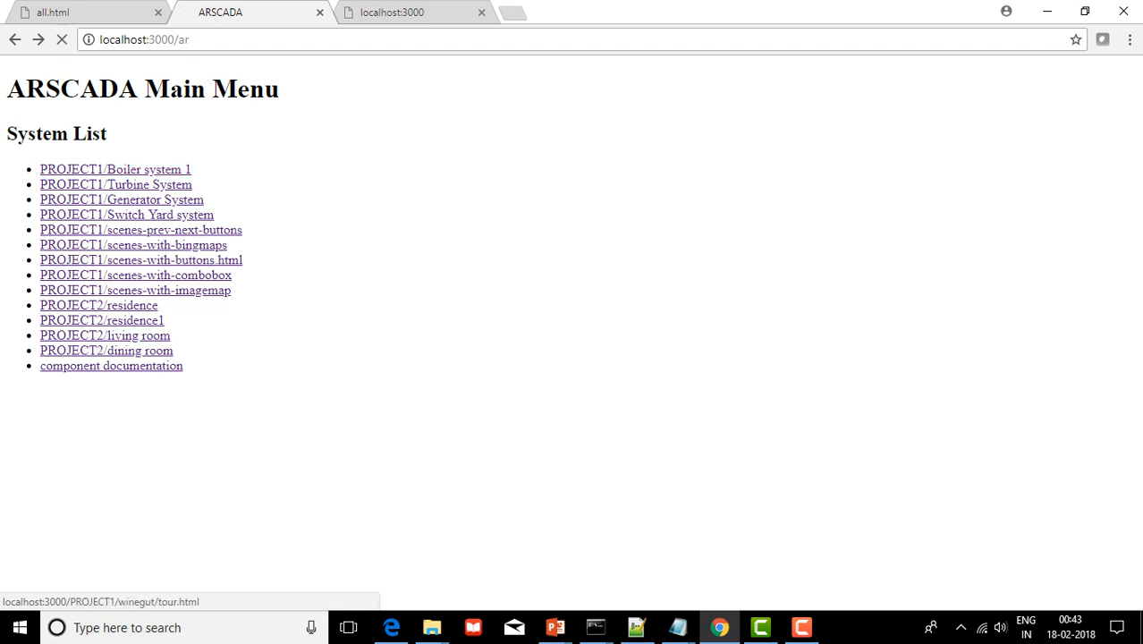
Open the winegut virtual tour and log in with user name and password
left_click(115, 169)
type("admin")
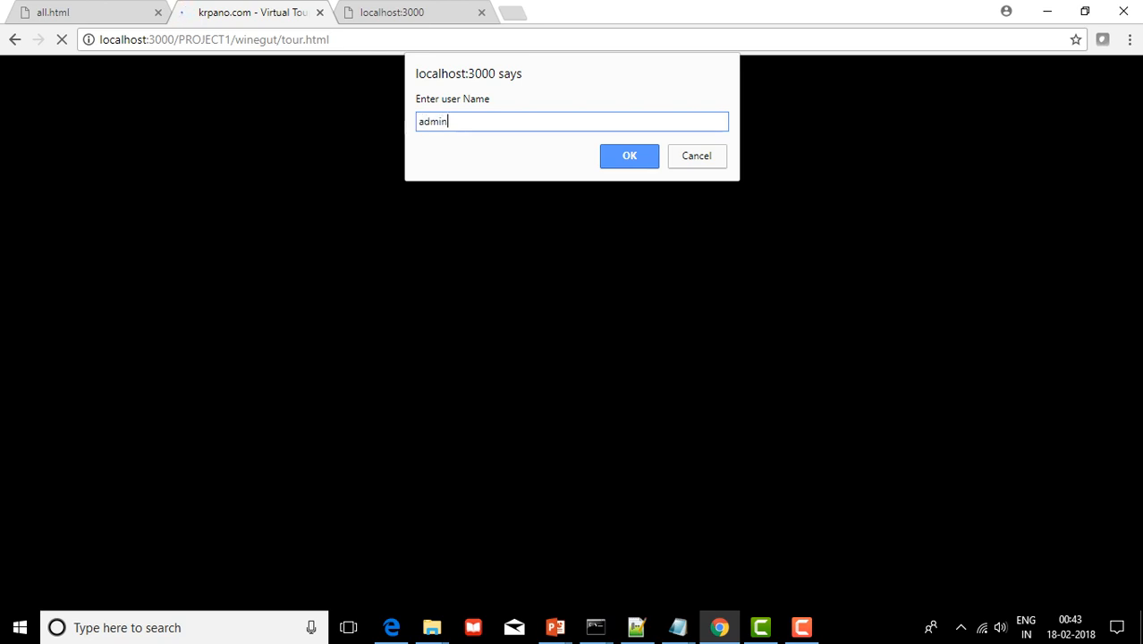
key("Return")
type("password")
key("Return")
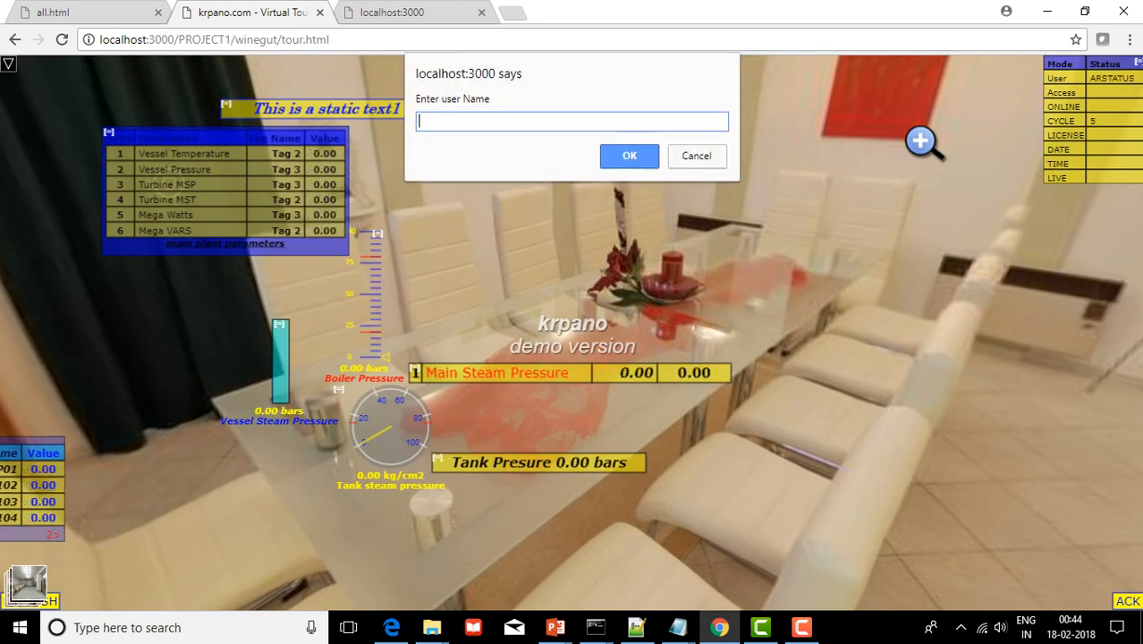
Log in again with user name and password so the overlays go live
type("admin")
key("Return")
type("password")
key("Return")
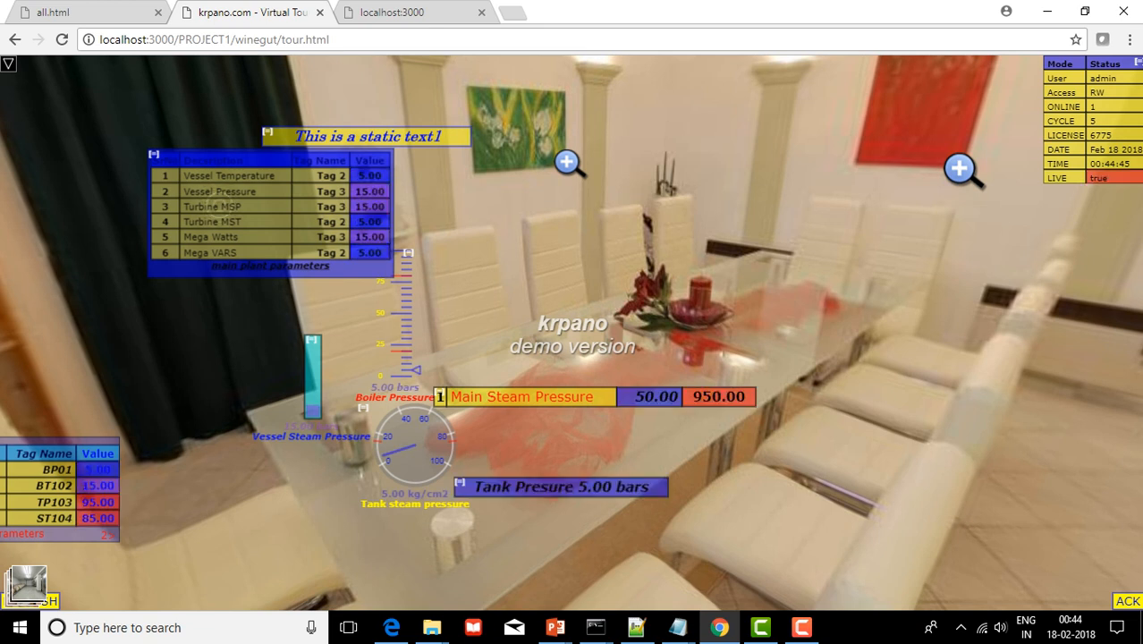
Toggle the plant parameters table, rotate the dining room view, and jump to the wine cellar
left_click(219, 204)
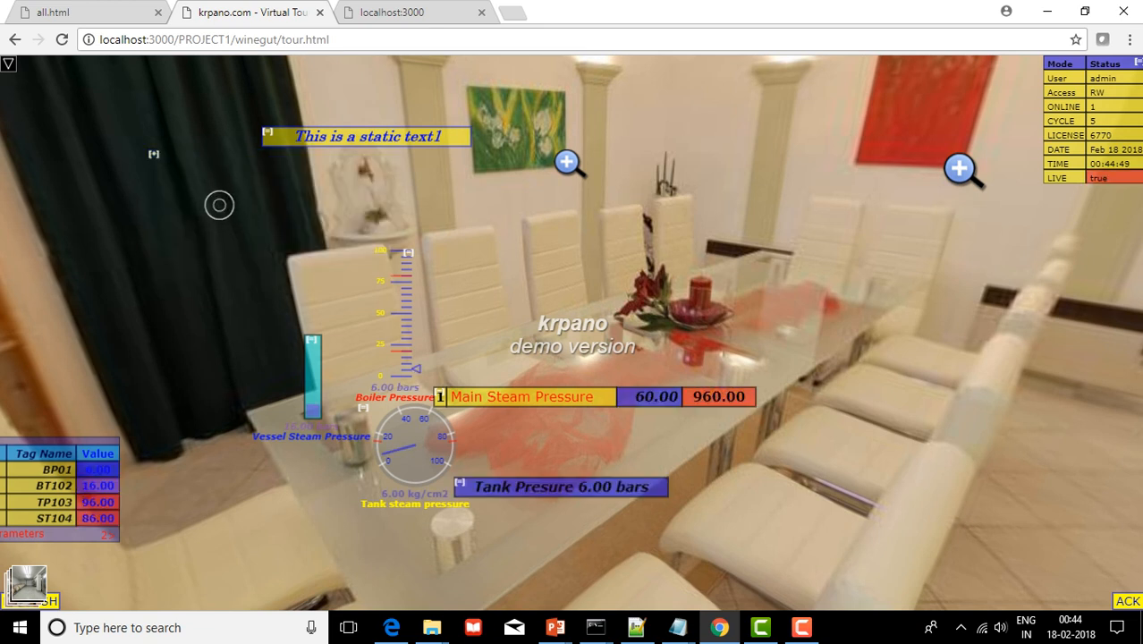
left_click(153, 154)
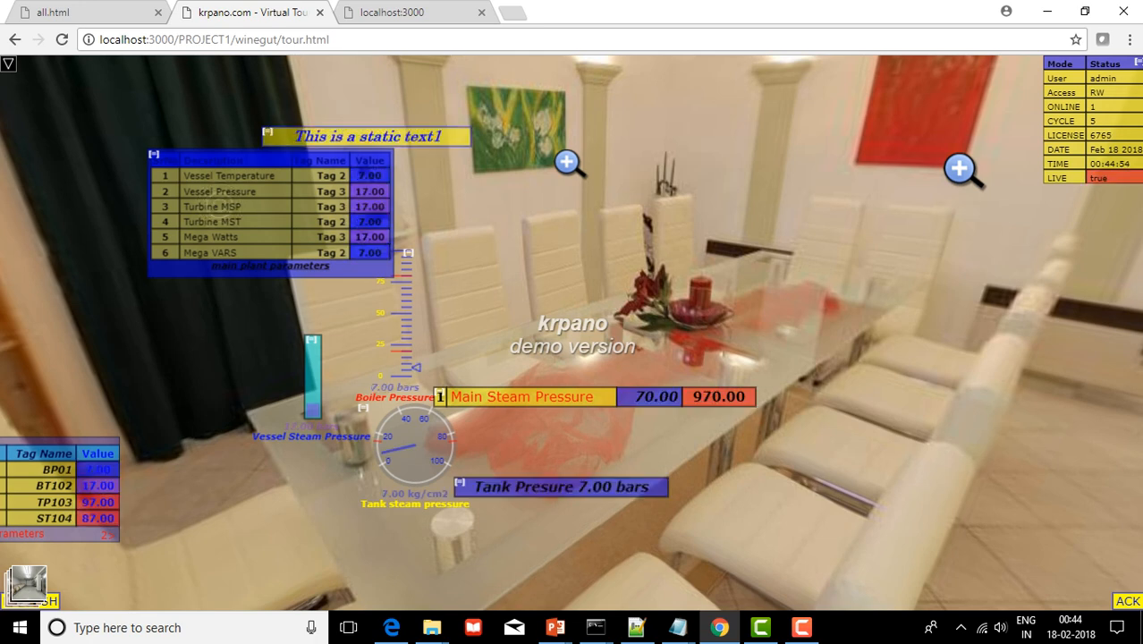
left_click_drag(213, 207, 528, 211)
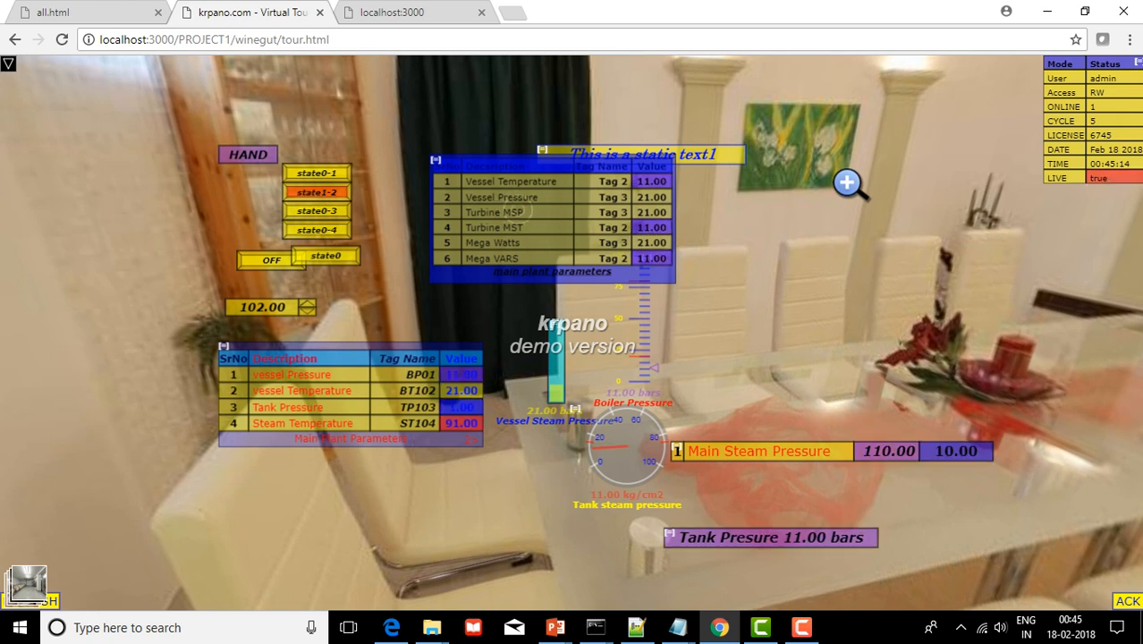
left_click_drag(537, 340, 615, 356)
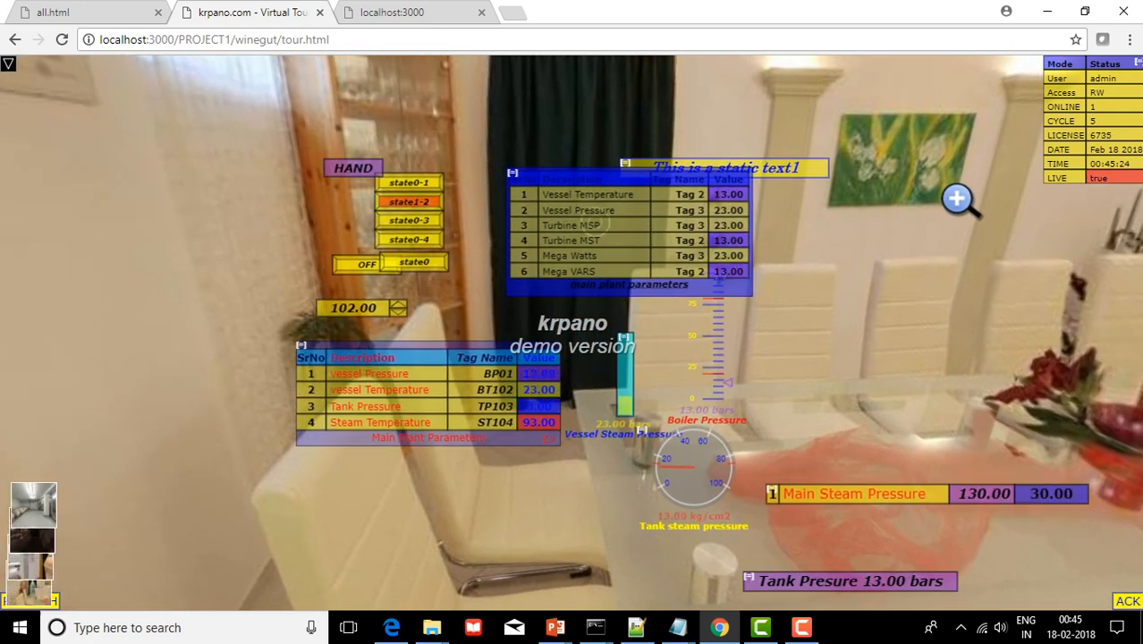
left_click(957, 199)
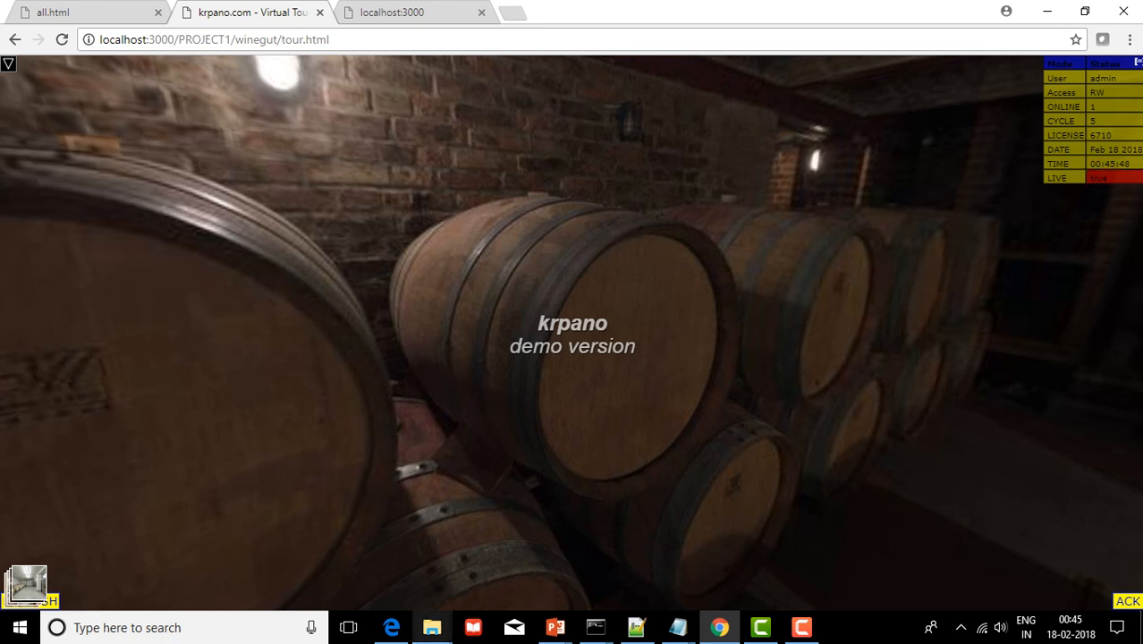
Bring the krpano-1.18.6-win examples folder forward and open examples.html in Edge
mouse_move(432, 626)
left_click(522, 555)
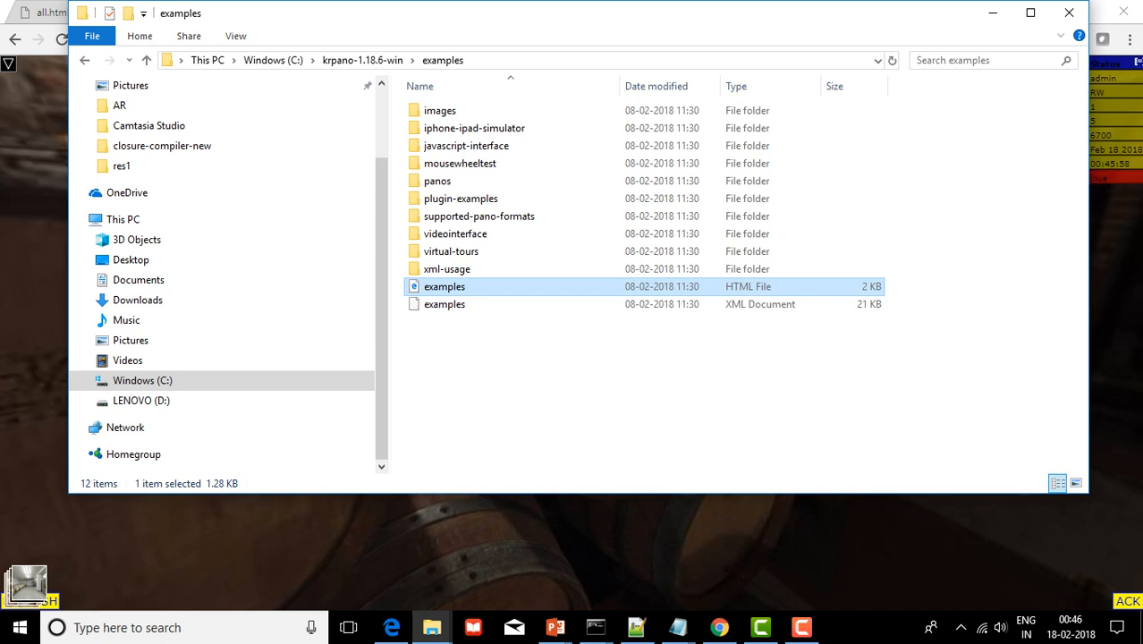
left_click_drag(559, 25, 559, 444)
left_click_drag(628, 439, 636, 82)
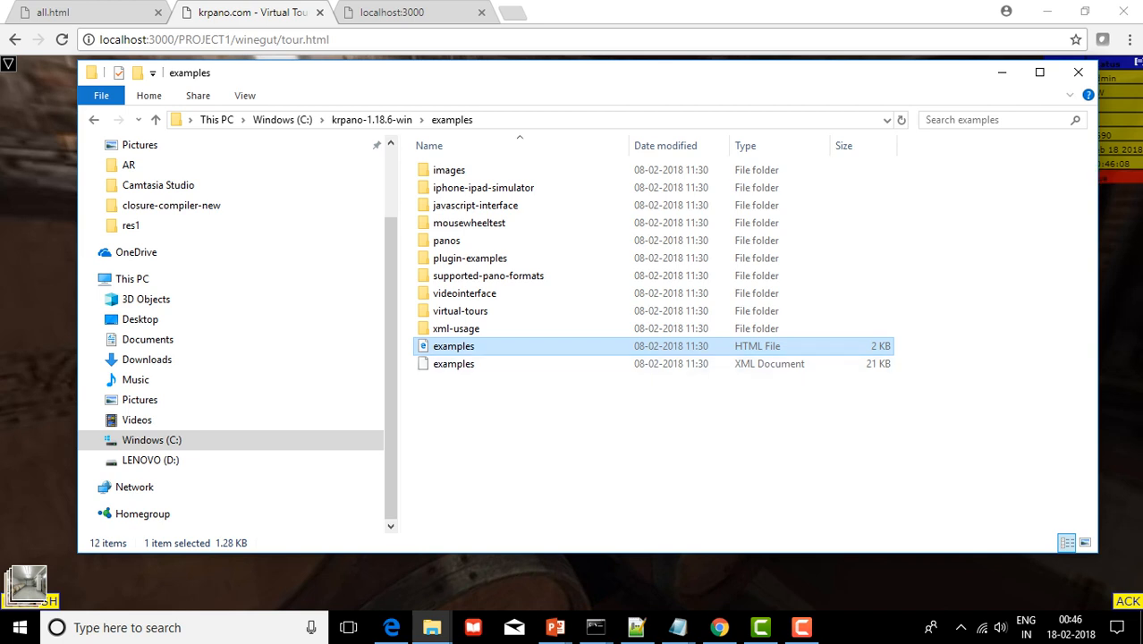
key("Return")
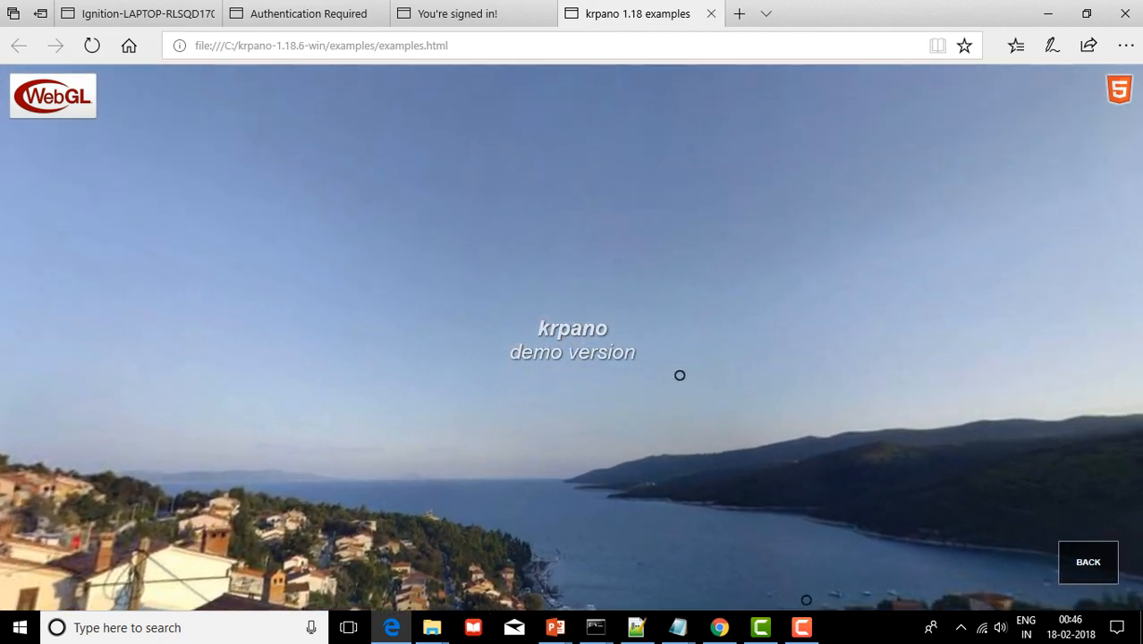
Try the harbour hotspot and the church demo, returning to the examples menu each time
left_click(680, 376)
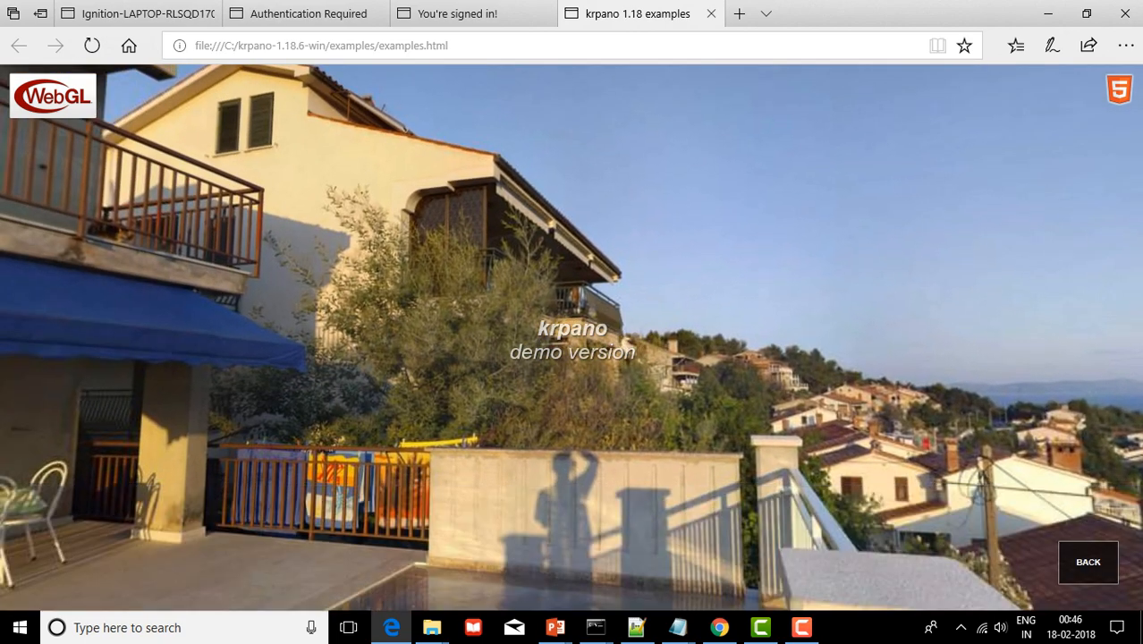
left_click(1087, 562)
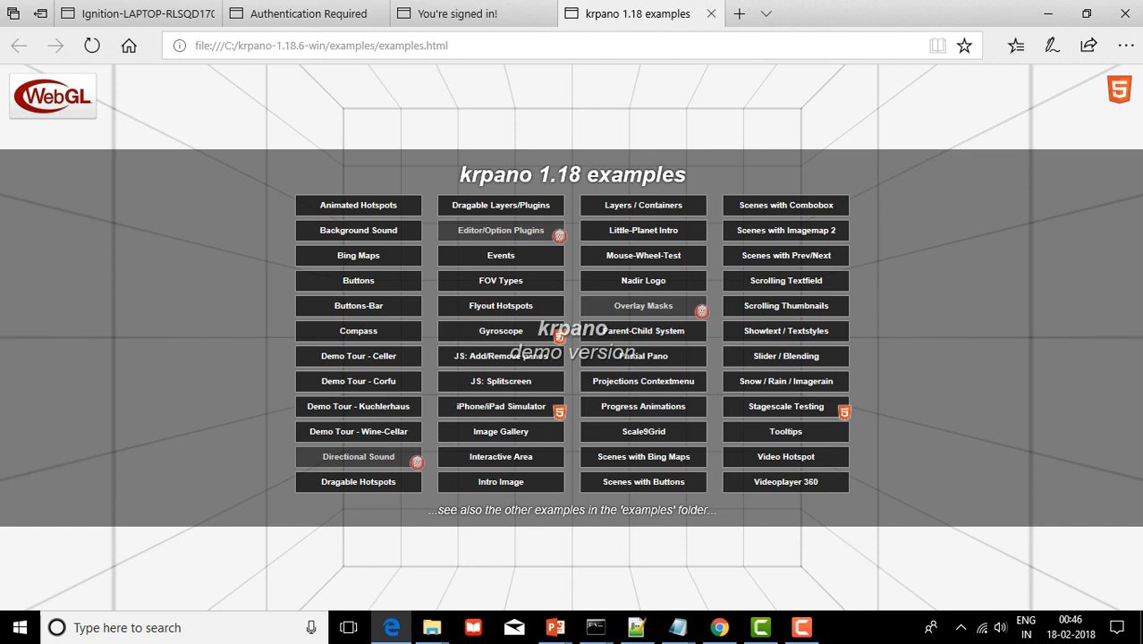
left_click(786, 205)
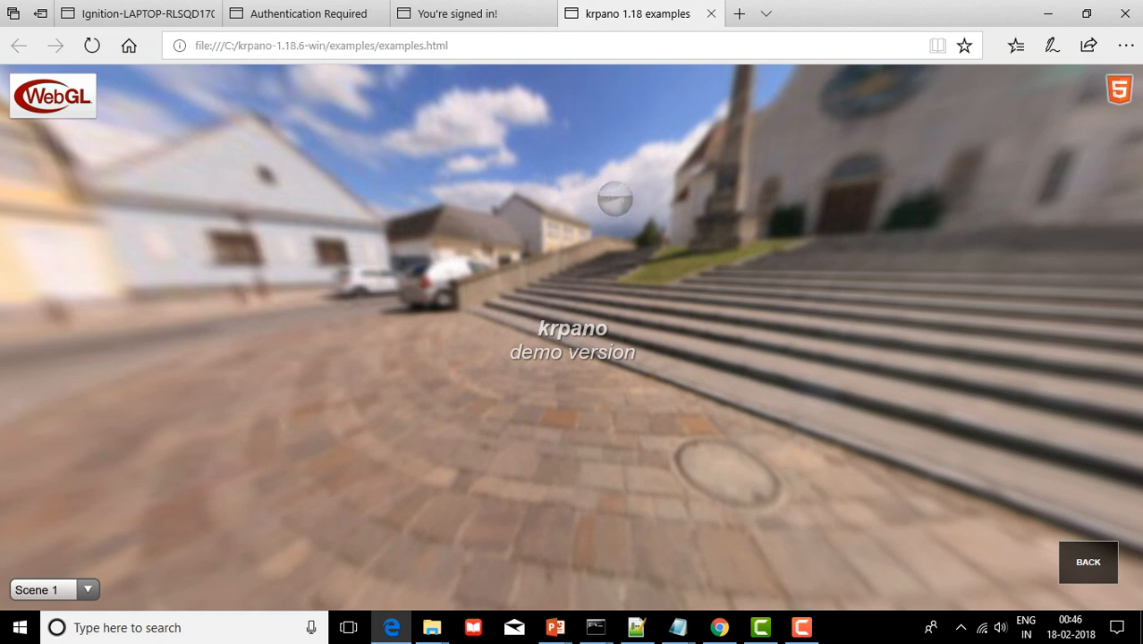
left_click(1088, 562)
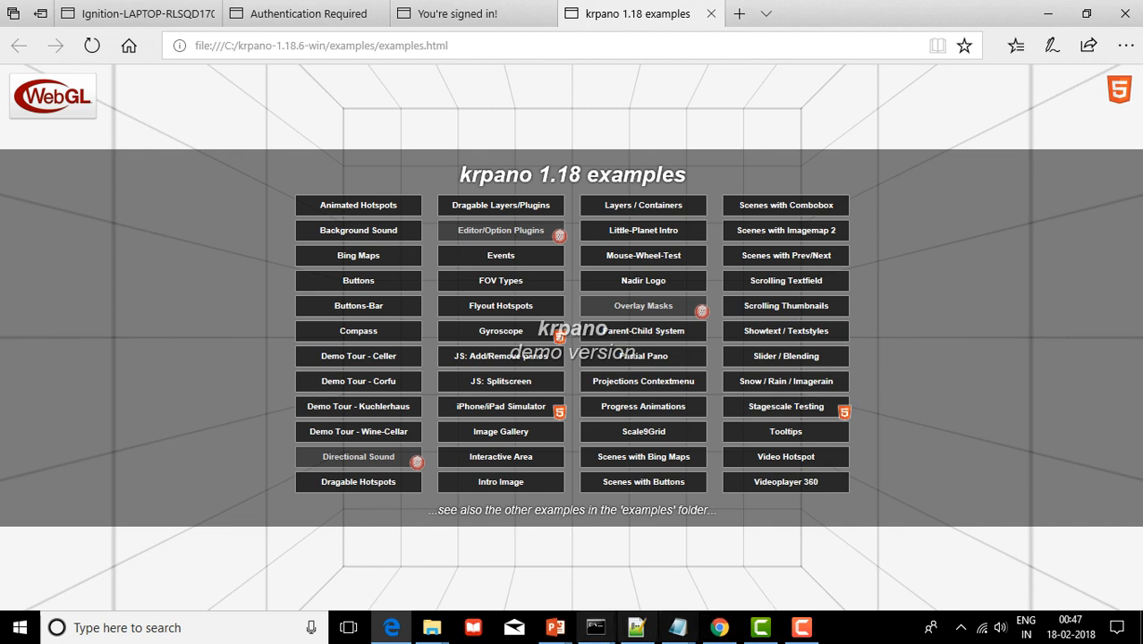
Bring the res folder window forward and browse its PROJECT1 tours folder
mouse_move(432, 628)
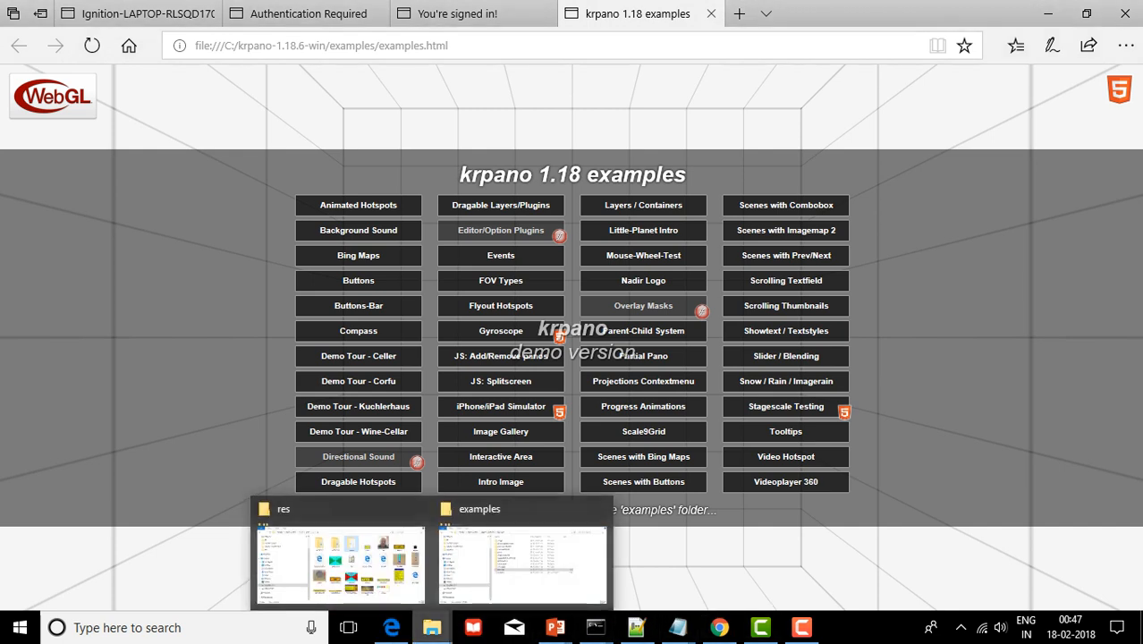
left_click(340, 559)
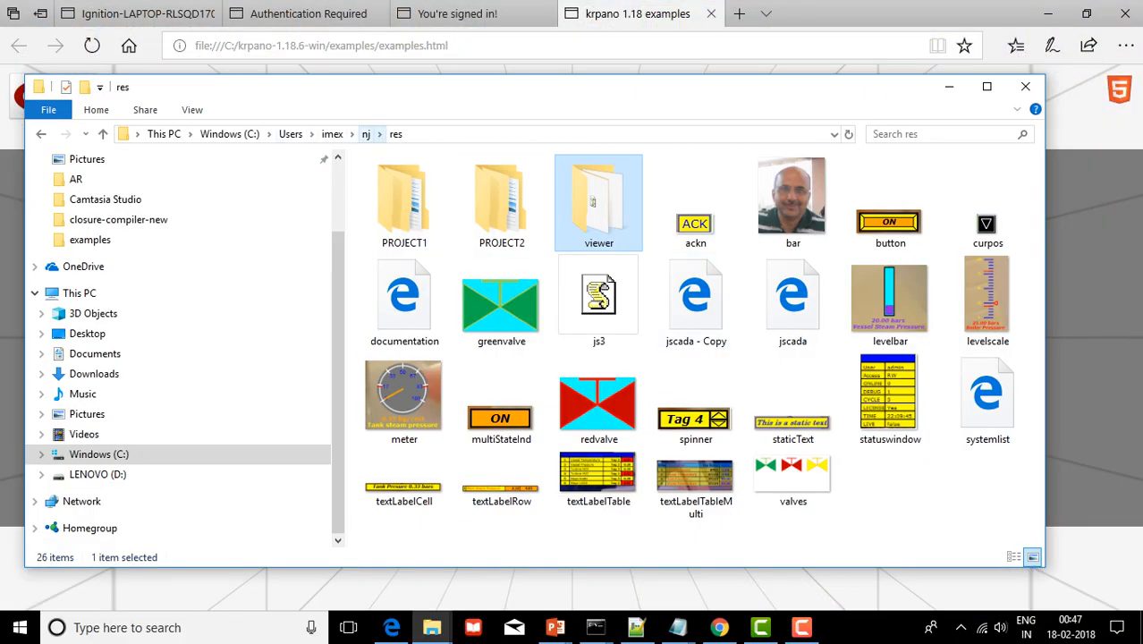
left_click(366, 133)
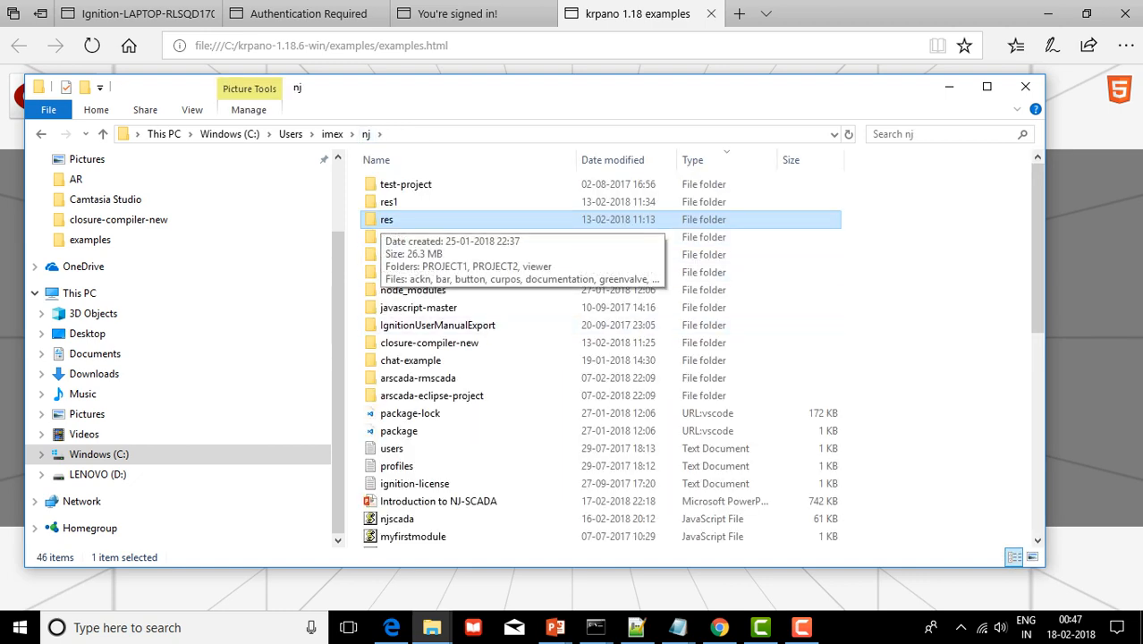
key("Return")
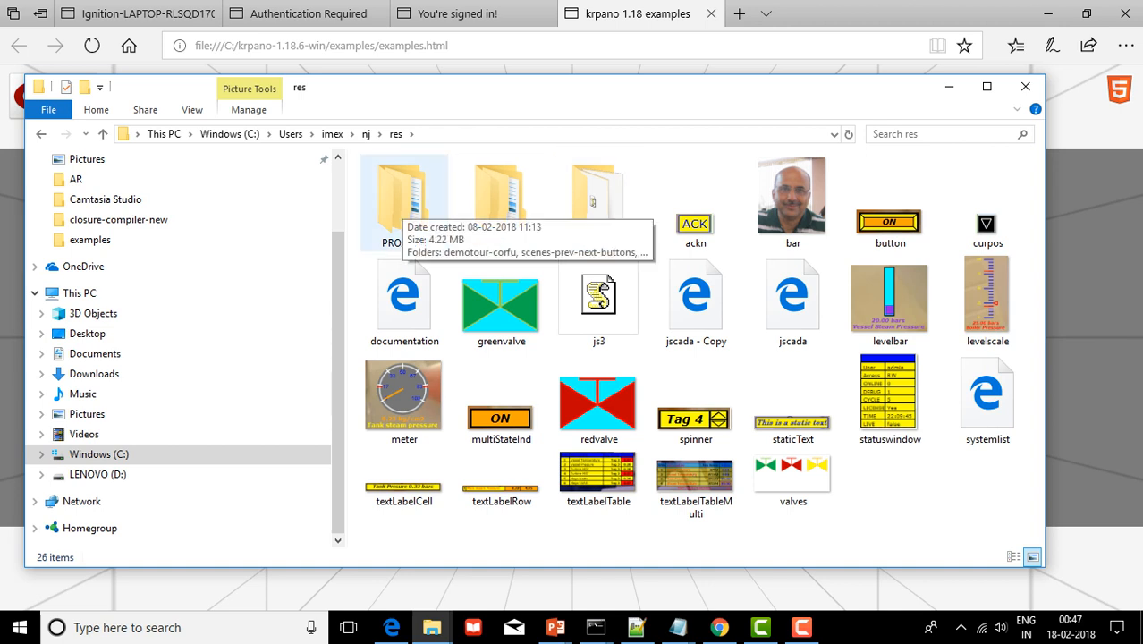
double_click(407, 210)
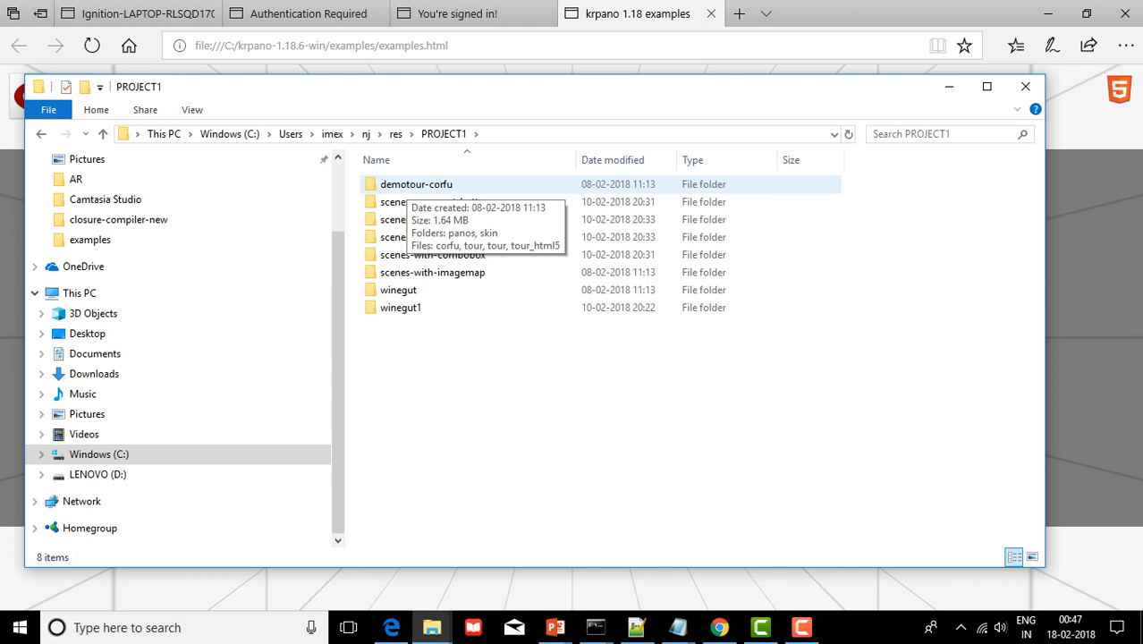
key("alt+Up")
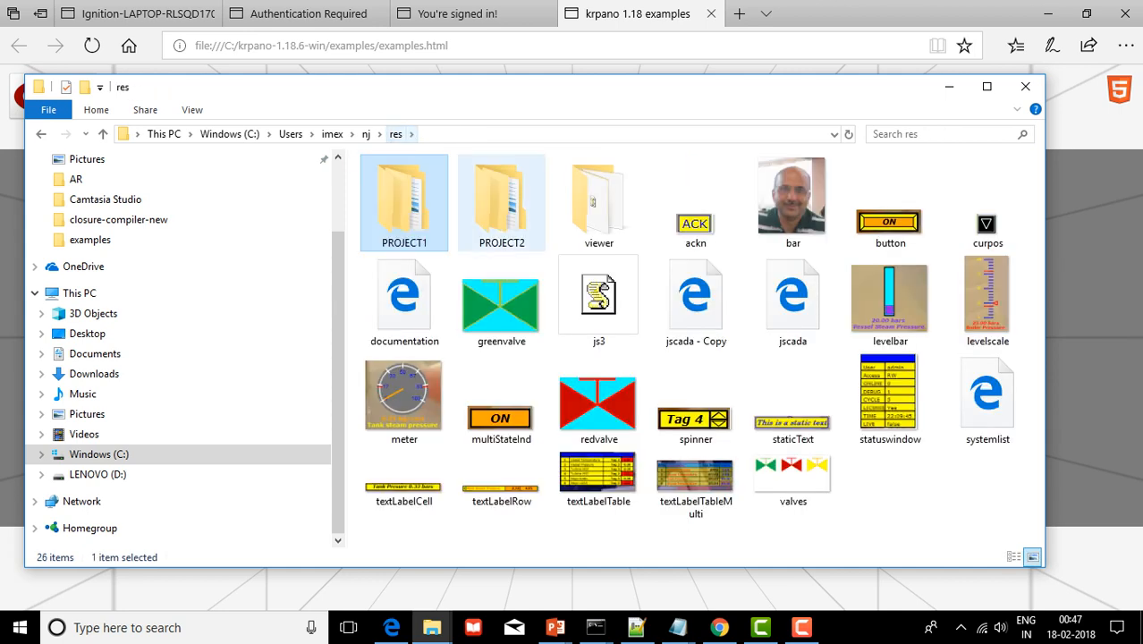
Browse the viewer\plugins folder, then jump back to res
double_click(598, 202)
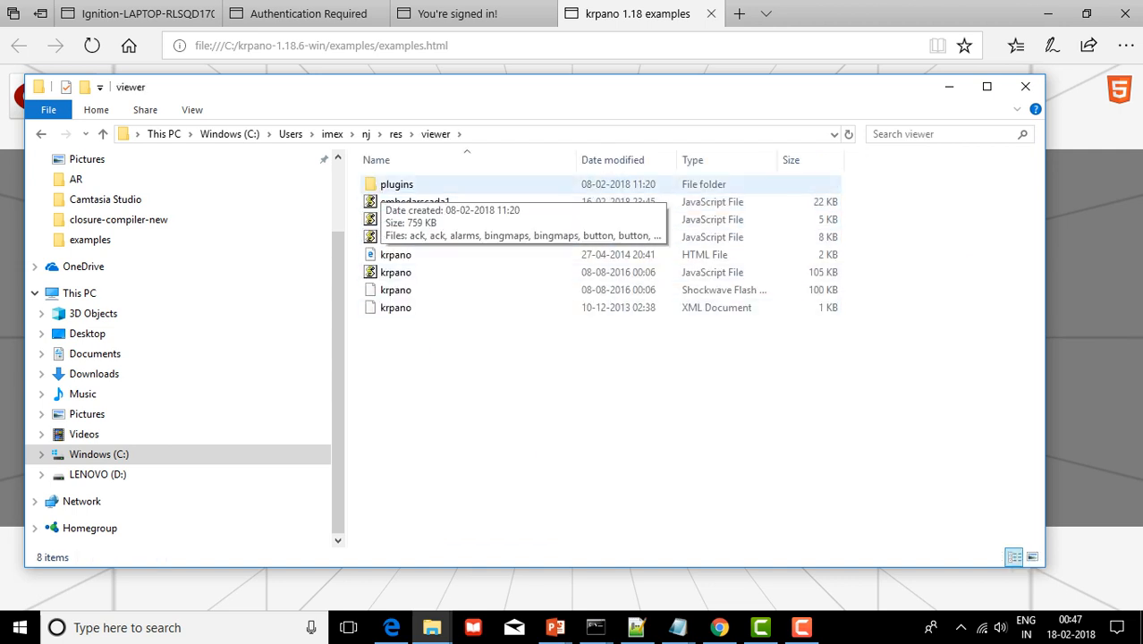
double_click(394, 184)
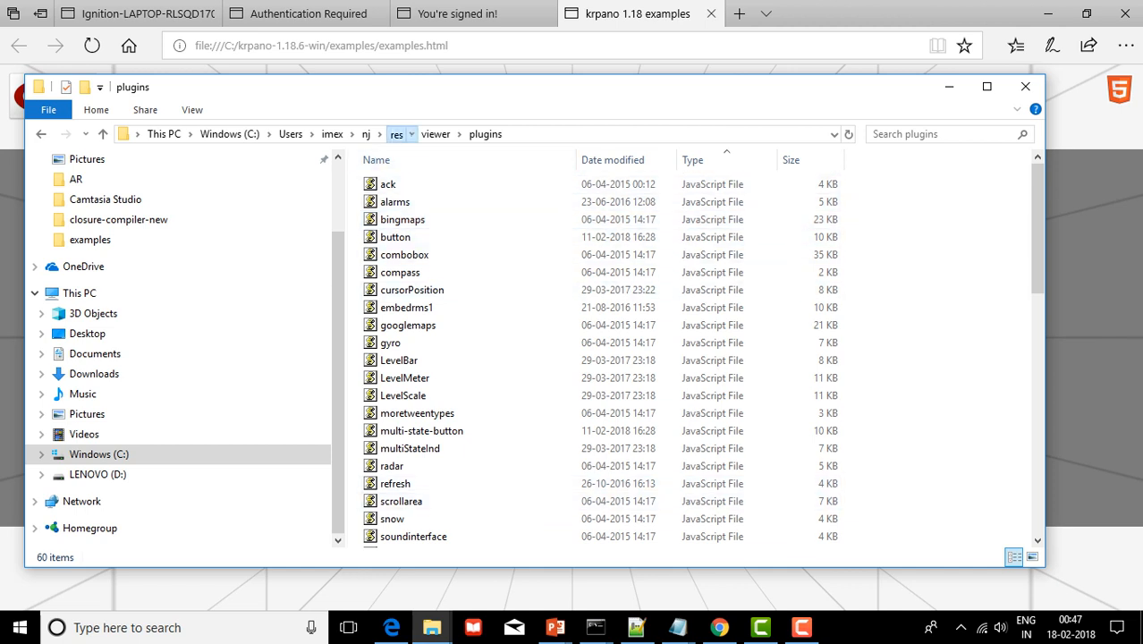
left_click(395, 134)
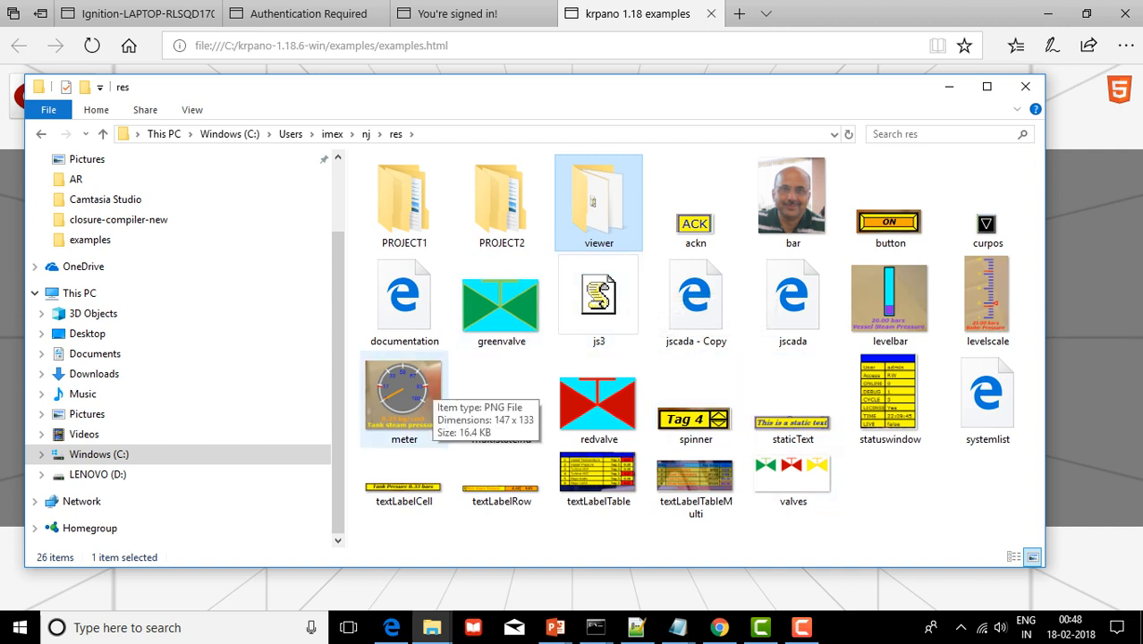
Open PROJECT1's demotour-corfu tour and browse its panos folder
double_click(404, 201)
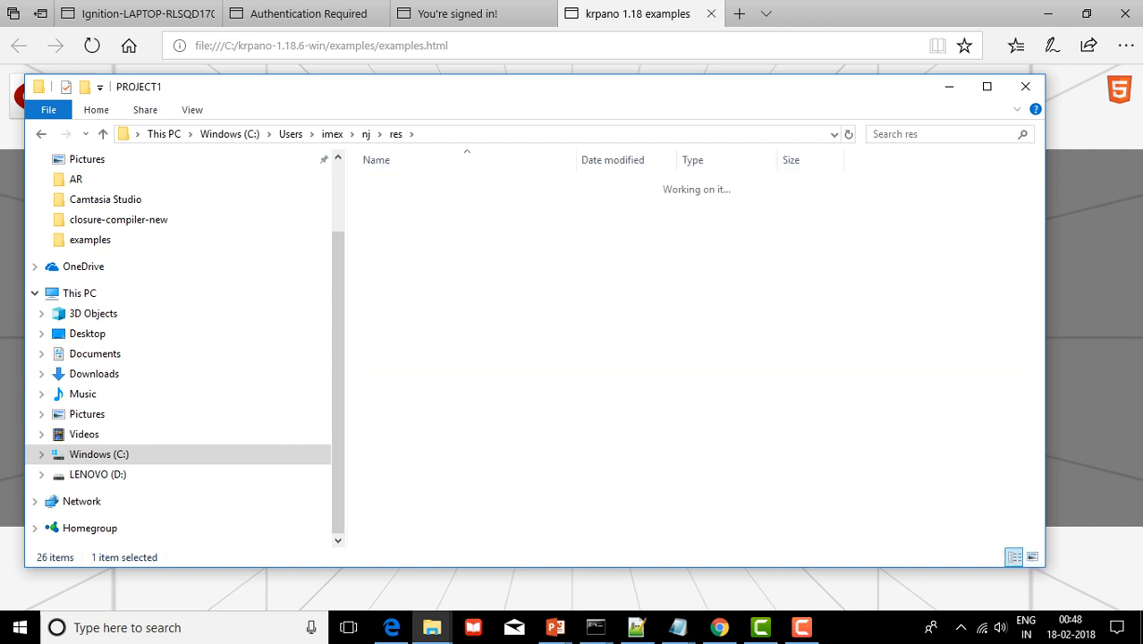
key("Return")
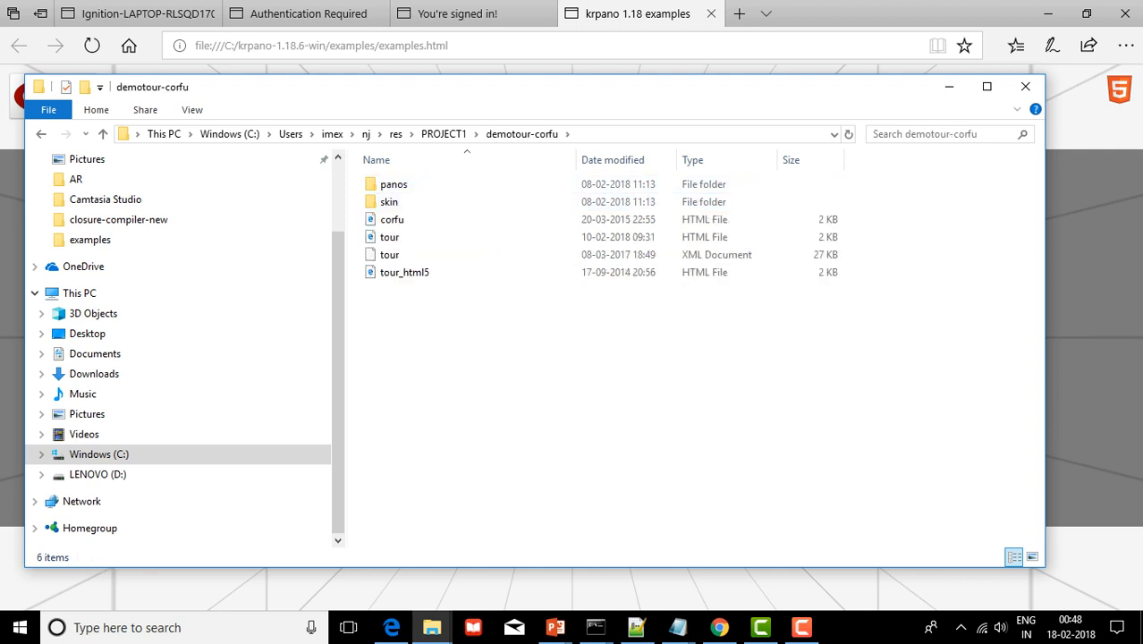
key("Home")
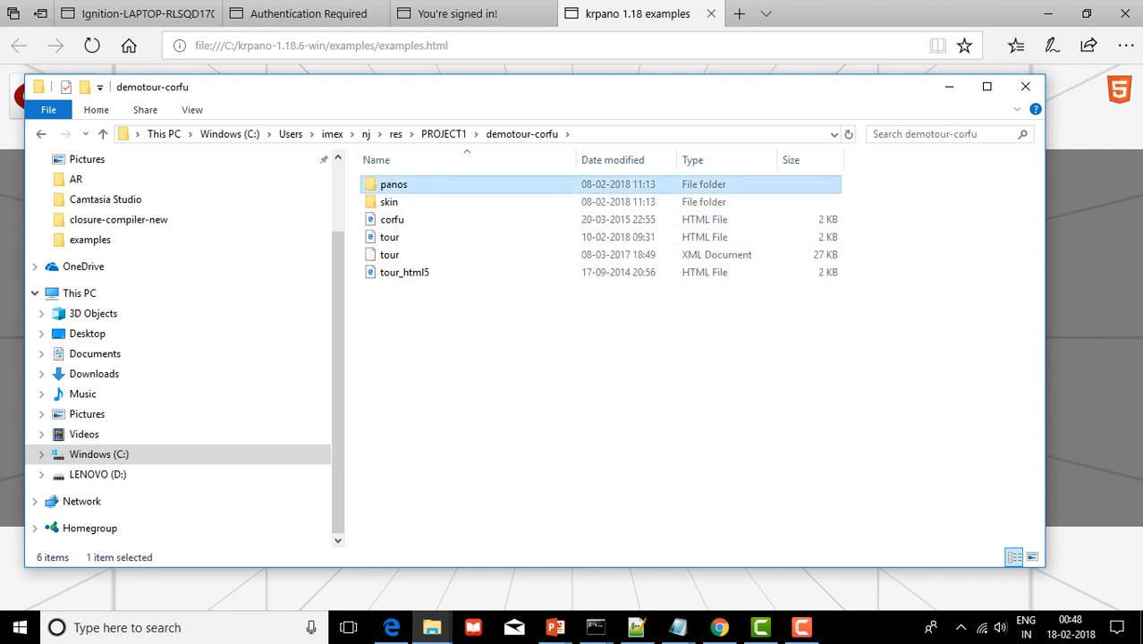
key("Return")
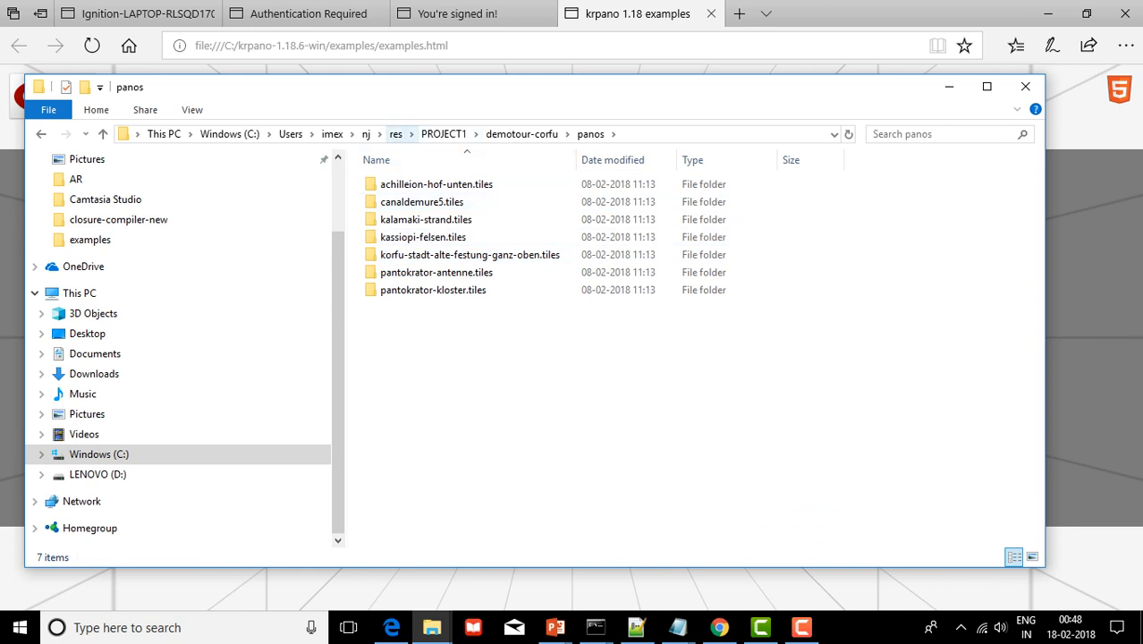
Return up through res to the nj folder and switch to Chrome
left_click(396, 134)
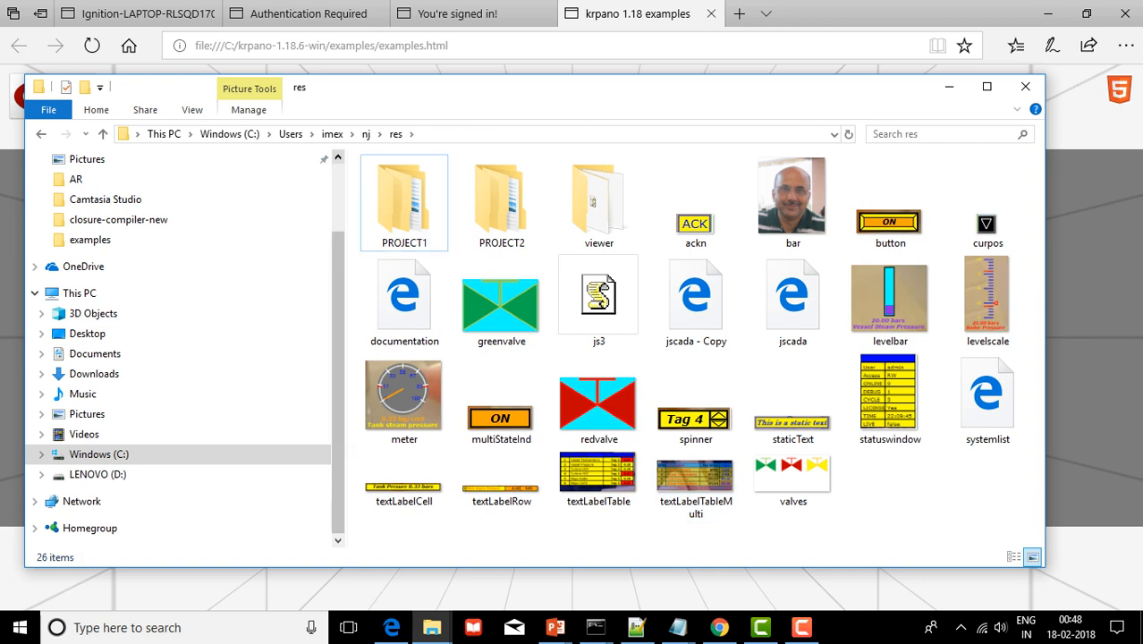
left_click(366, 133)
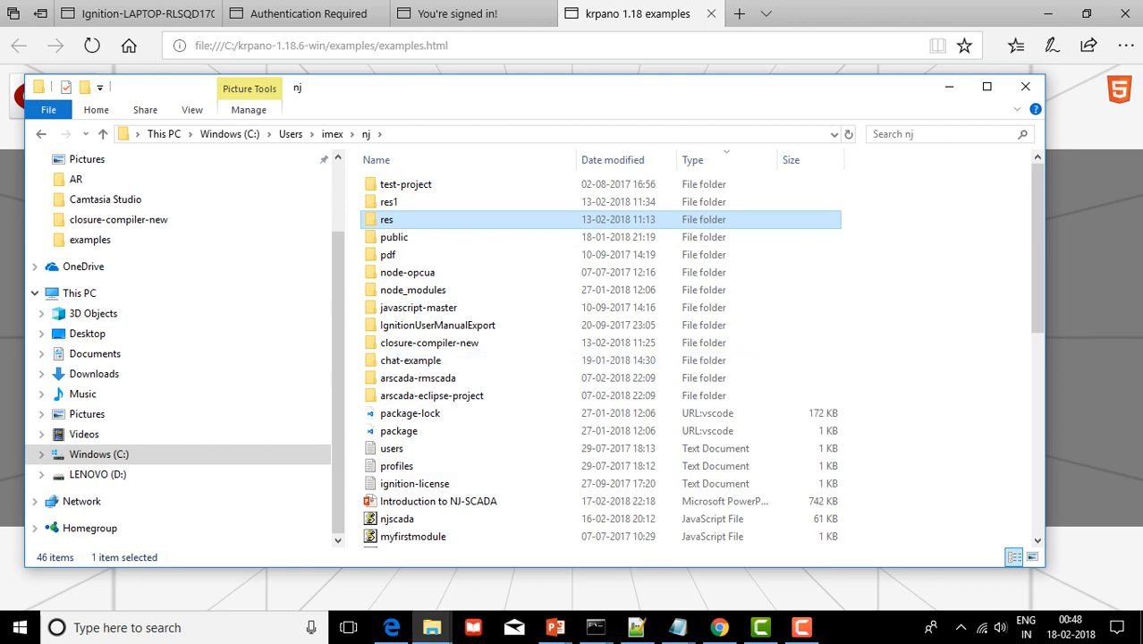
left_click(719, 627)
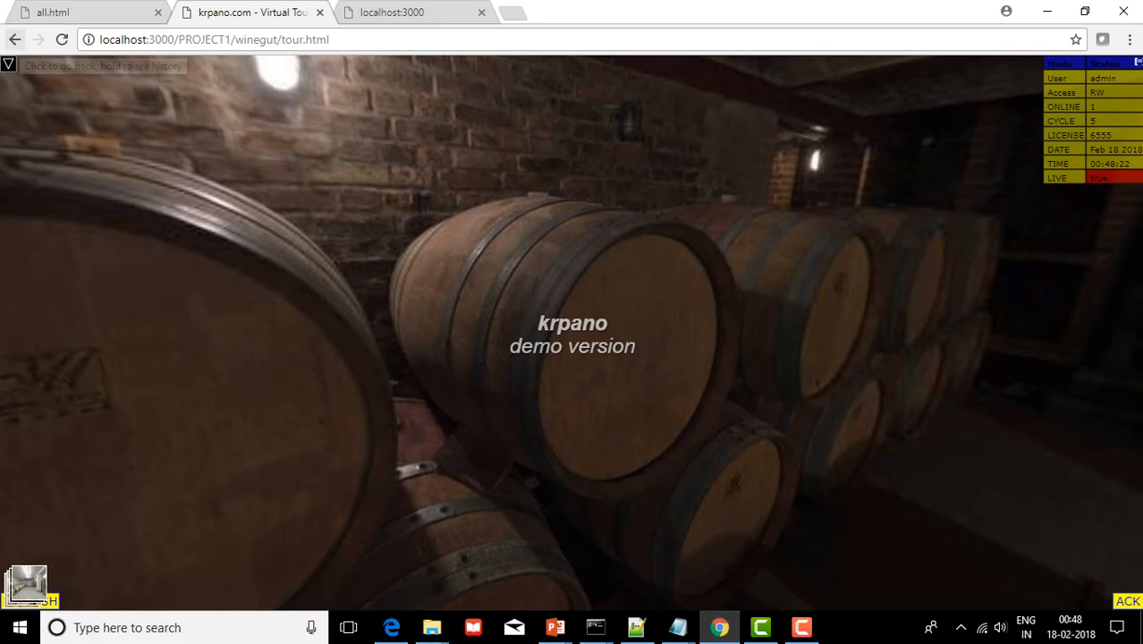
Leave the wine-cellar tour for the ARSCADA Main Menu and show the all.html dashboards tab
left_click(15, 39)
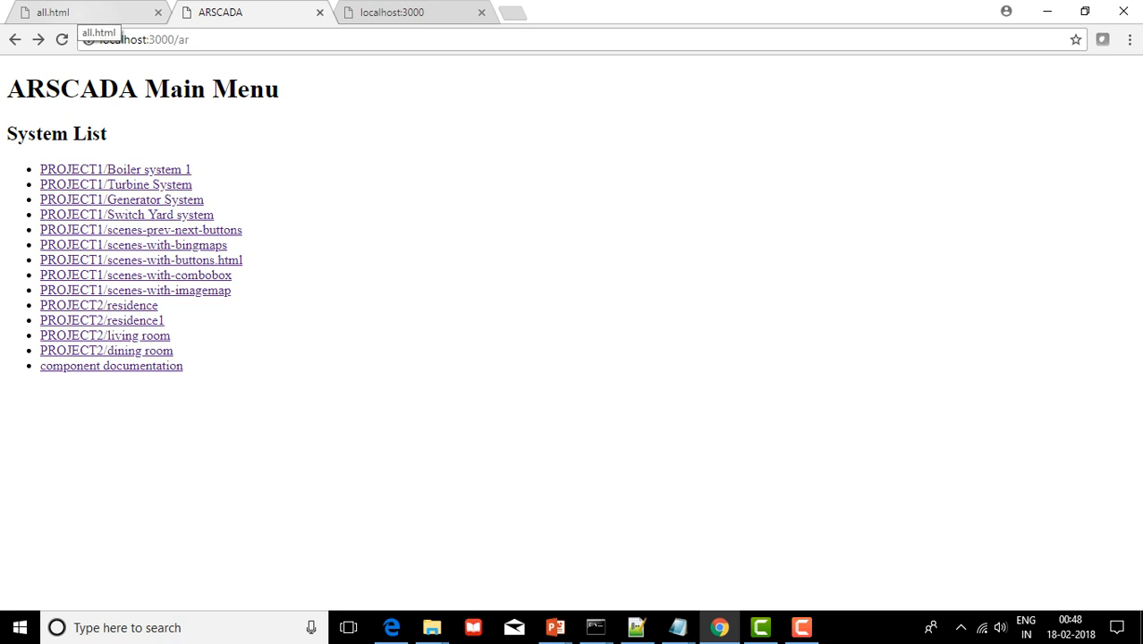
left_click(71, 12)
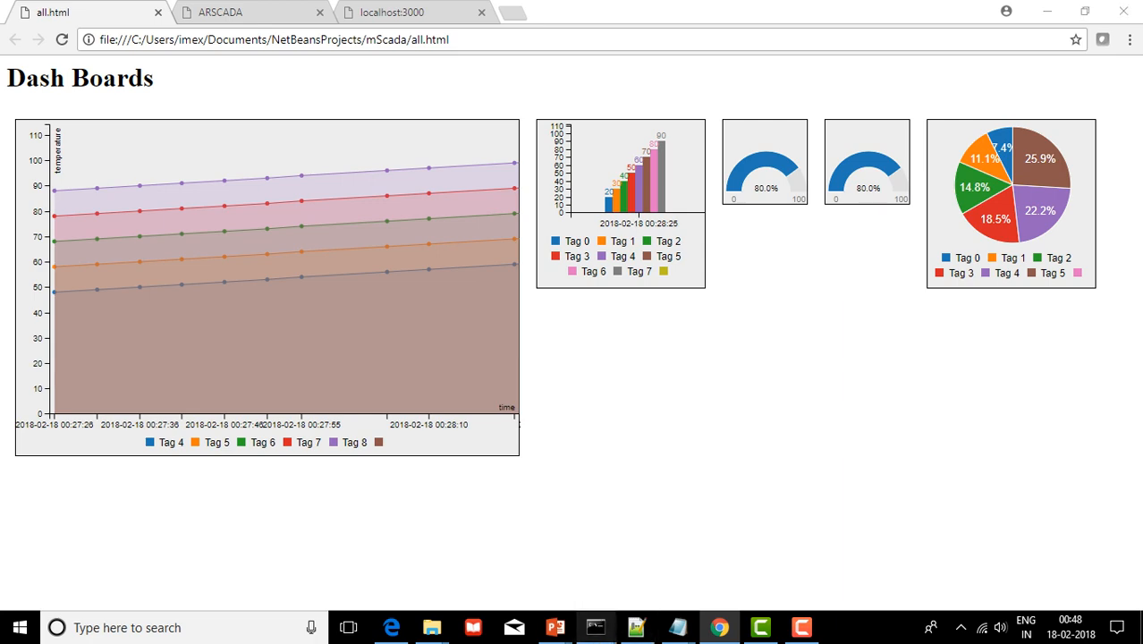
Check the running nodemon njscada.js server console, then bring Notepad++ with njscada.js forward
mouse_move(595, 627)
left_click(501, 550)
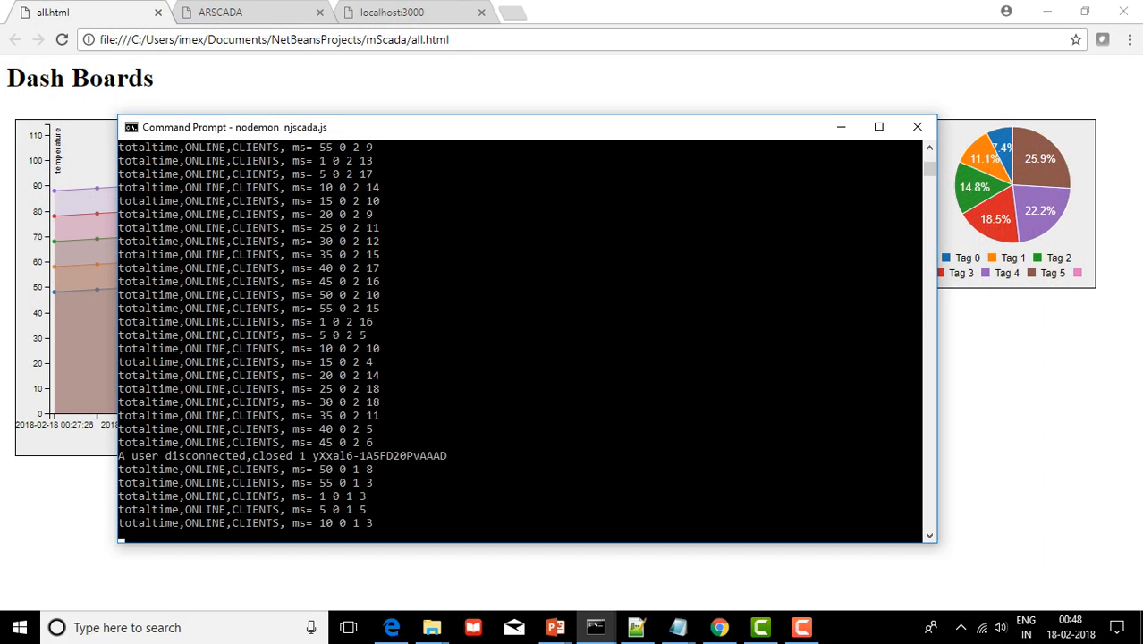
key("alt+Tab")
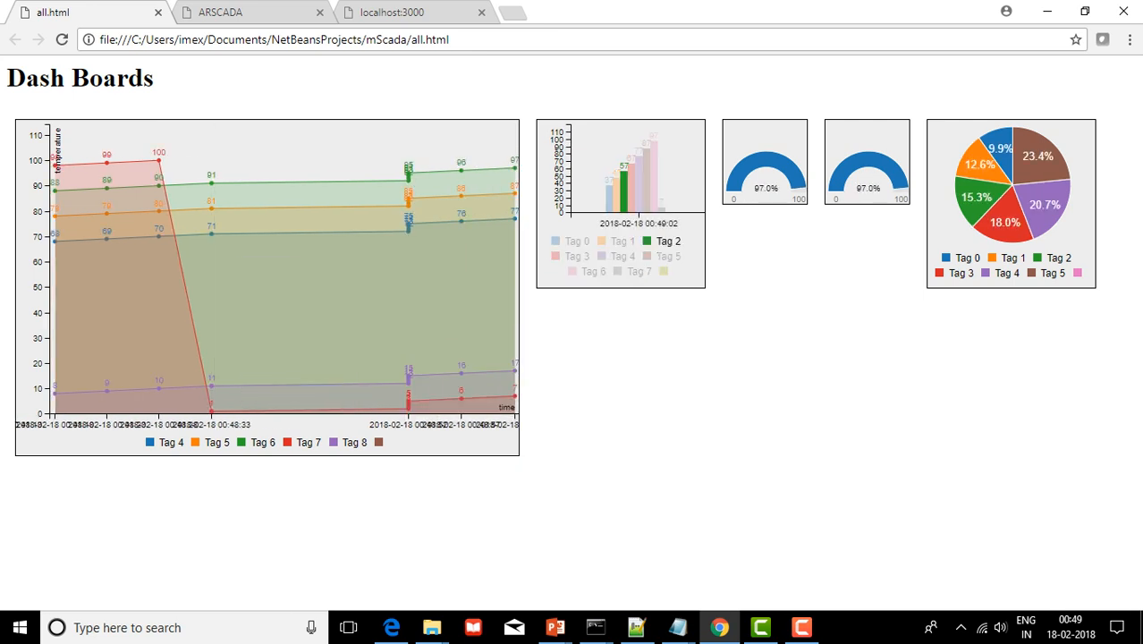
key("alt+Tab")
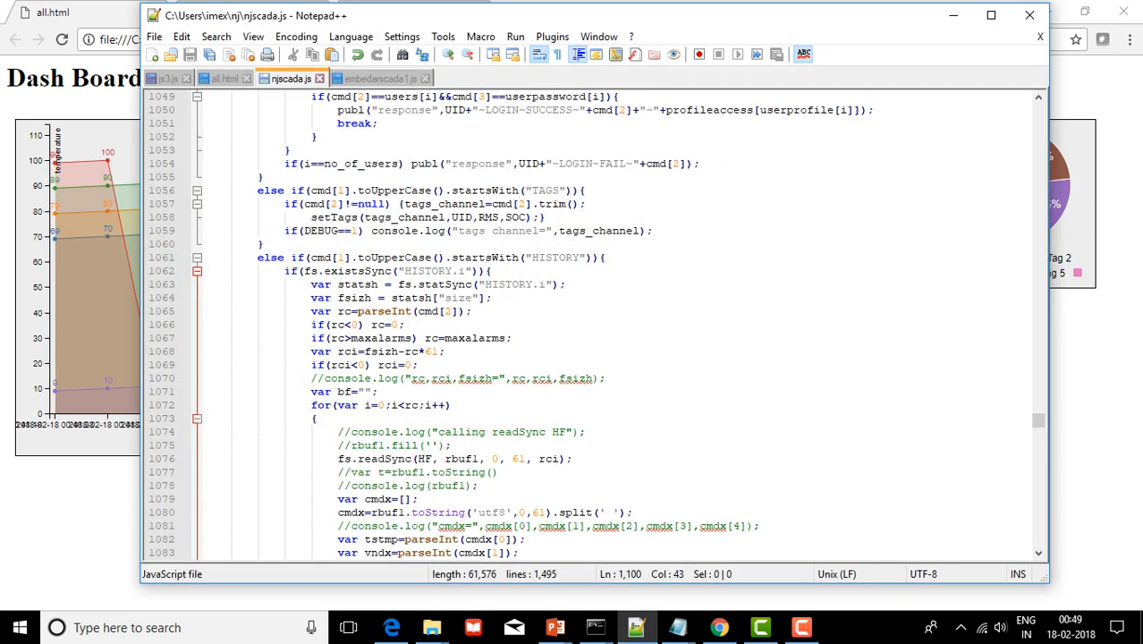
Open all.html maximized and inspect the trend and bar chart divs on lines 35–36
left_click(227, 79)
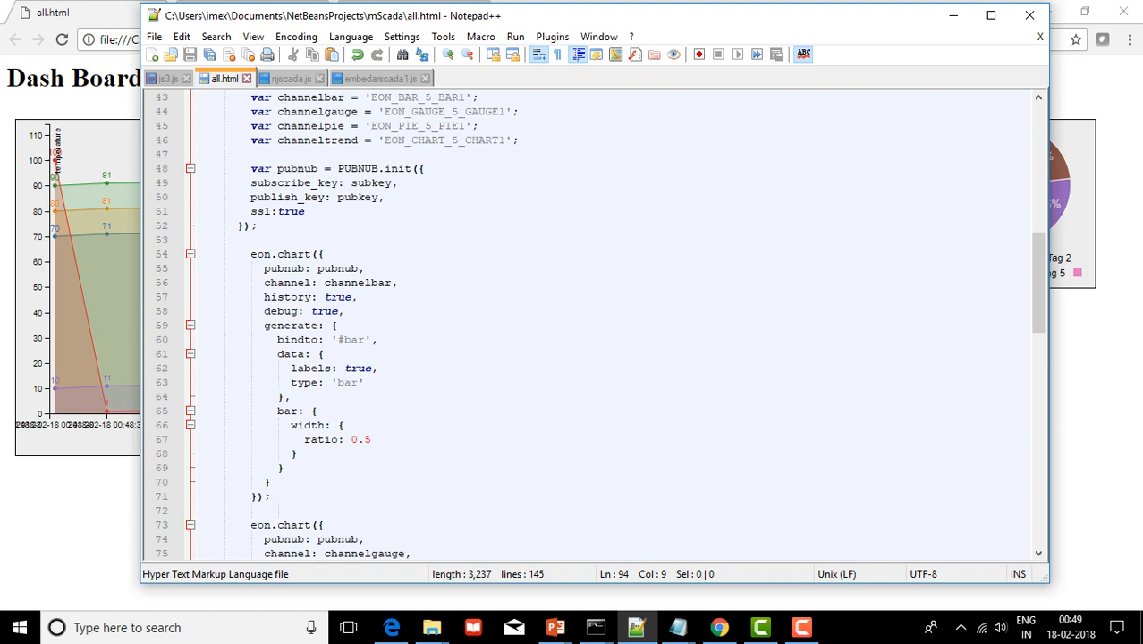
left_click(991, 15)
scroll(572, 331, "up", 5)
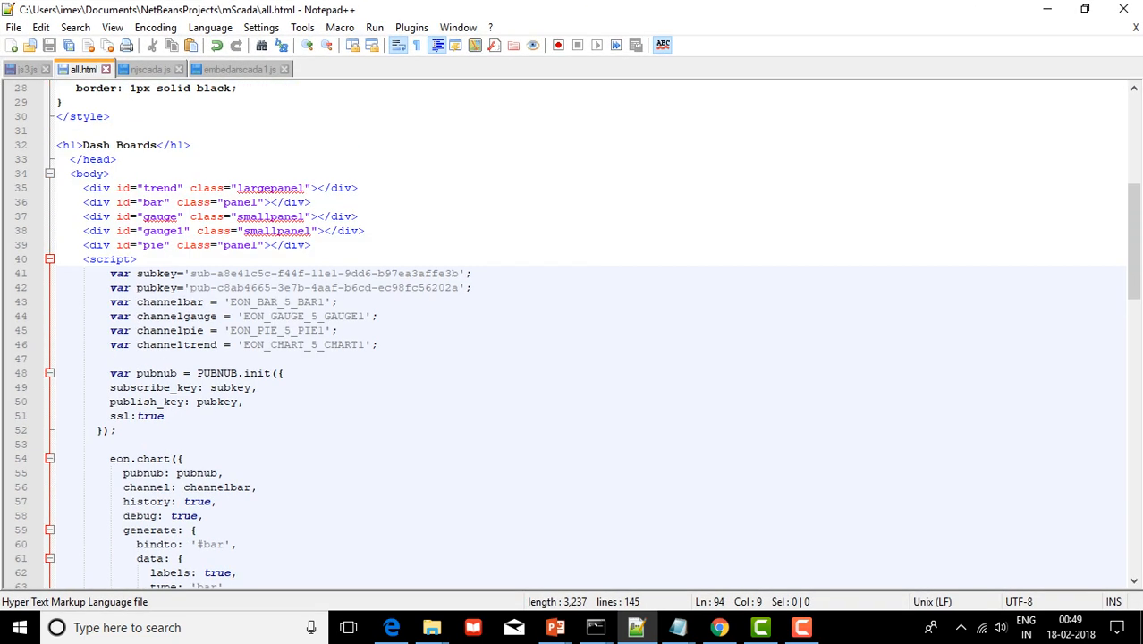
left_click(312, 203)
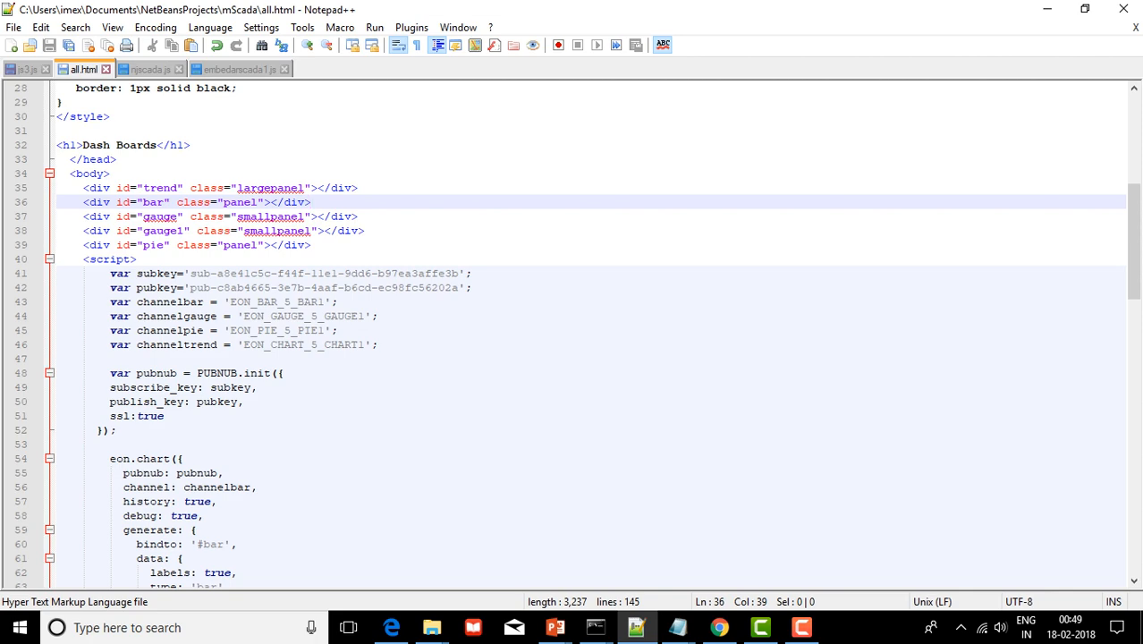
scroll(573, 331, "down", 4)
scroll(573, 331, "down", 1)
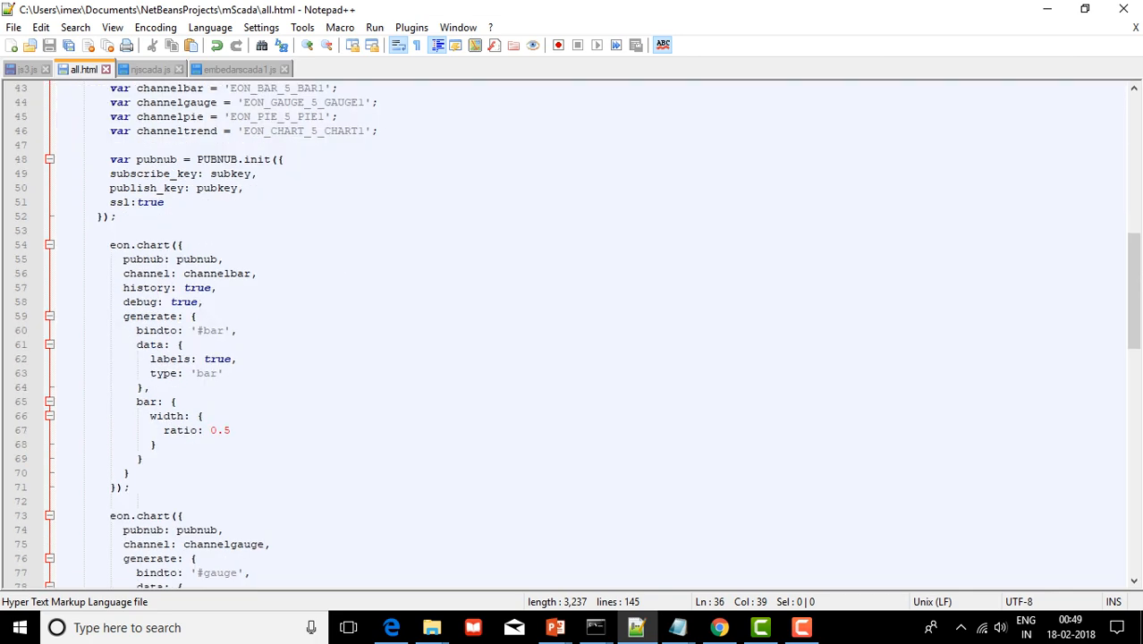
scroll(572, 331, "up", 7)
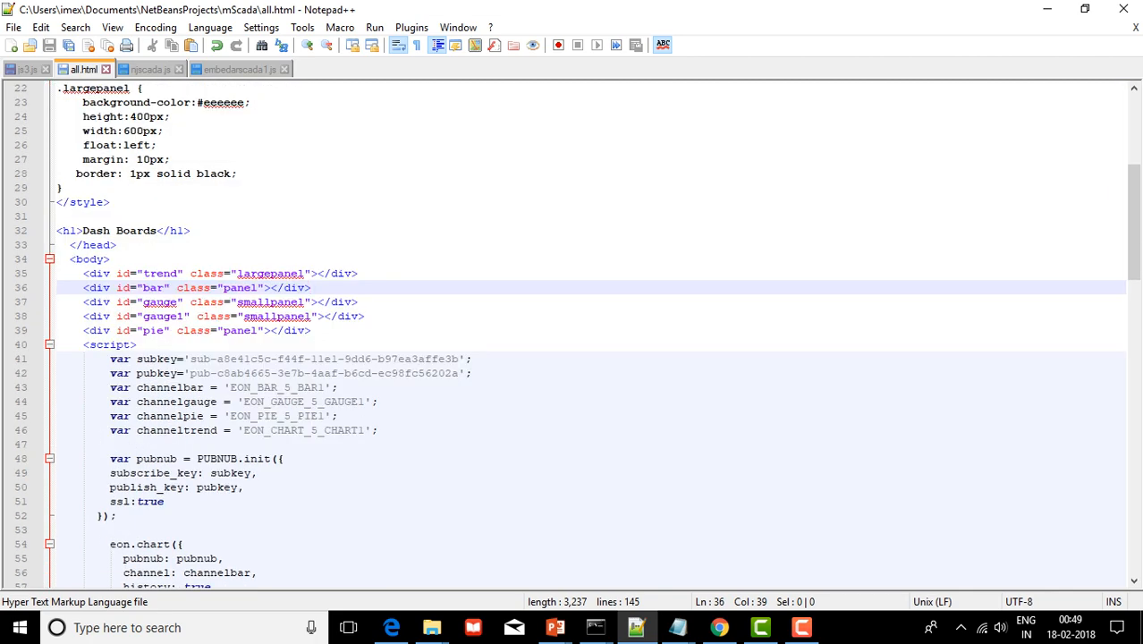
left_click(358, 273)
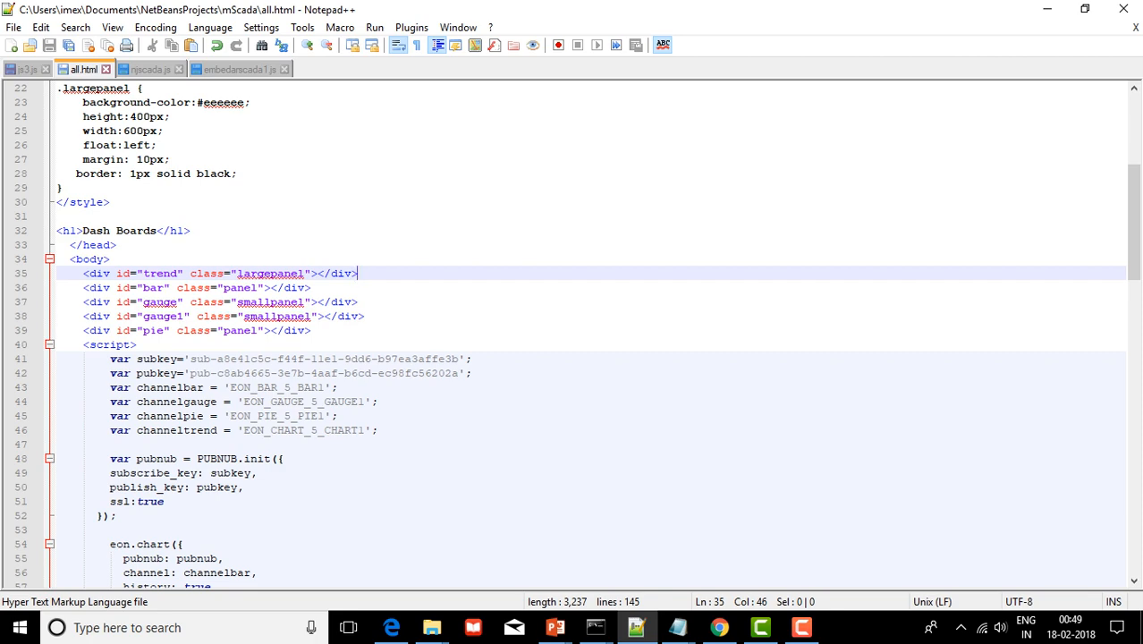
Read through the eon.chart gauge blocks, then minimize Notepad++ to reveal the live dashboards
scroll(573, 336, "down", 9)
scroll(572, 336, "up", 4)
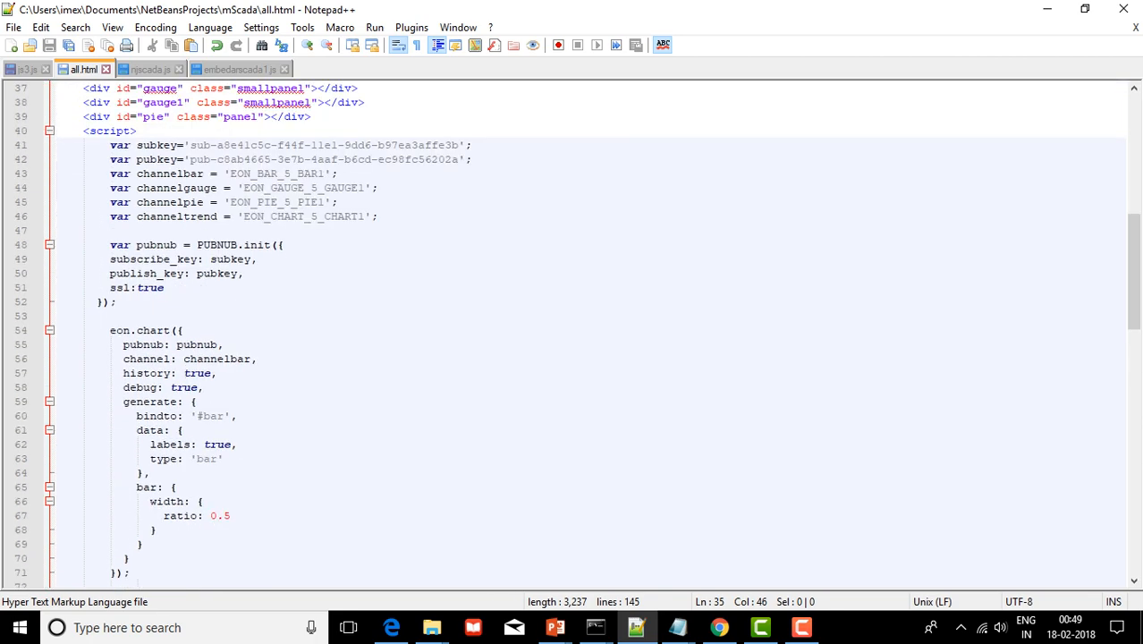
scroll(572, 335, "down", 3)
scroll(572, 336, "down", 3)
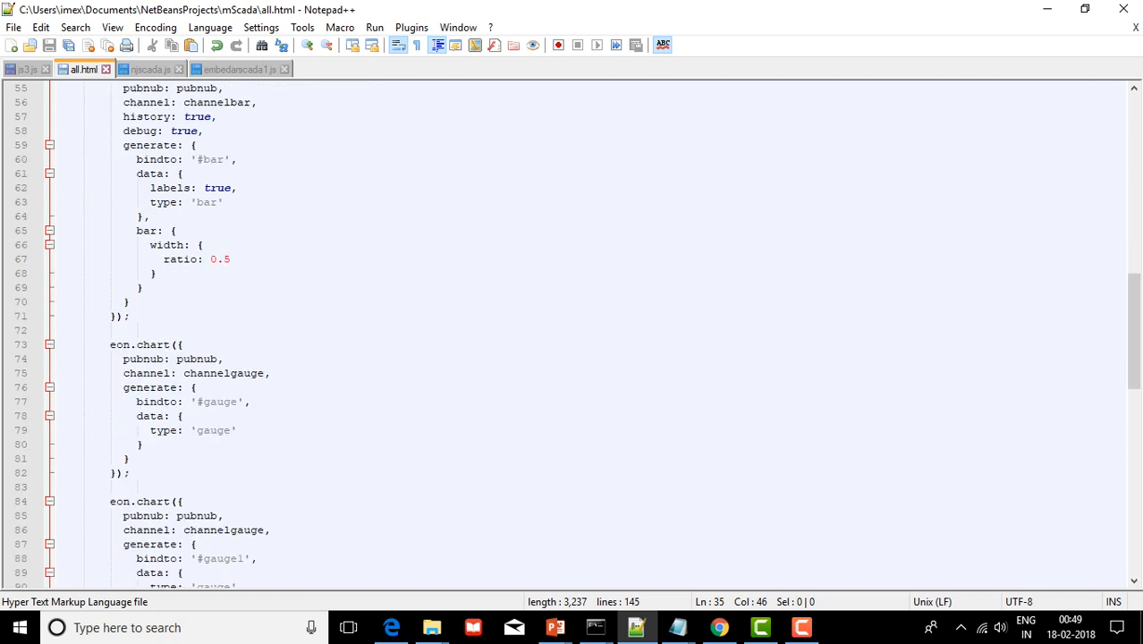
scroll(572, 335, "down", 4)
left_click(129, 458)
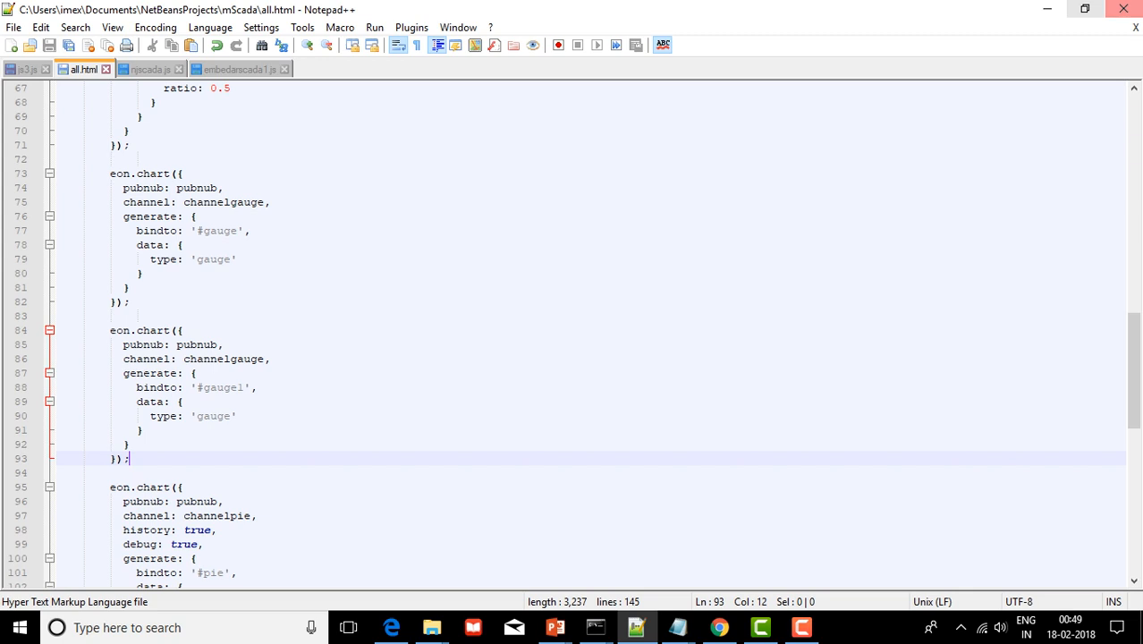
left_click(1046, 9)
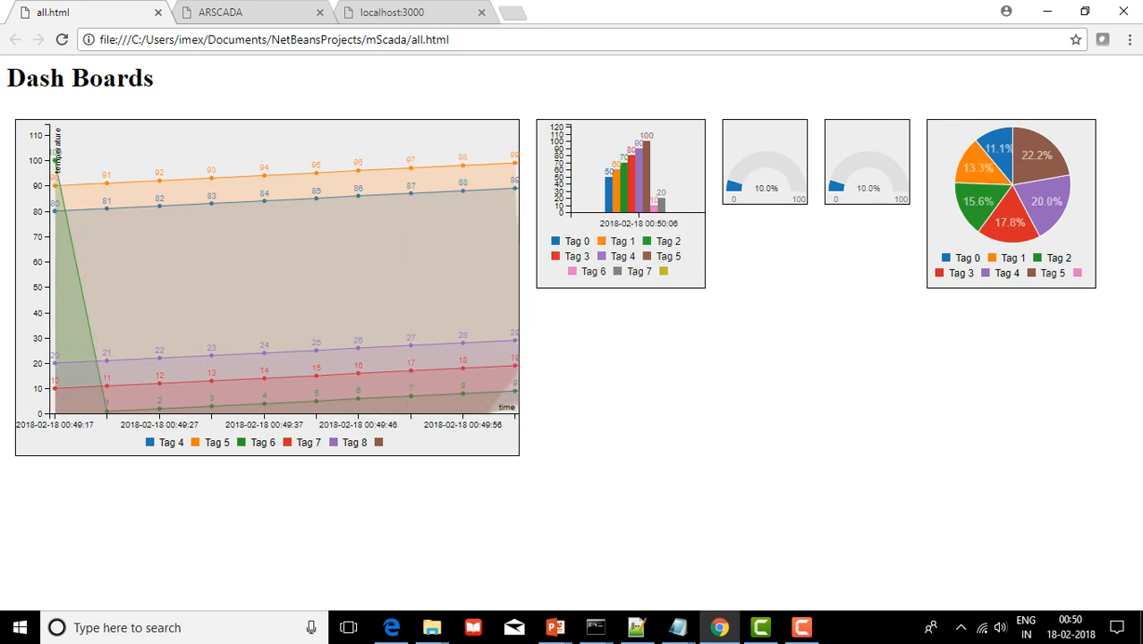
View the localhost:3000 HMI tab, then launch the tour2.html virtual tour from the ARSCADA menu
key("ctrl+Tab")
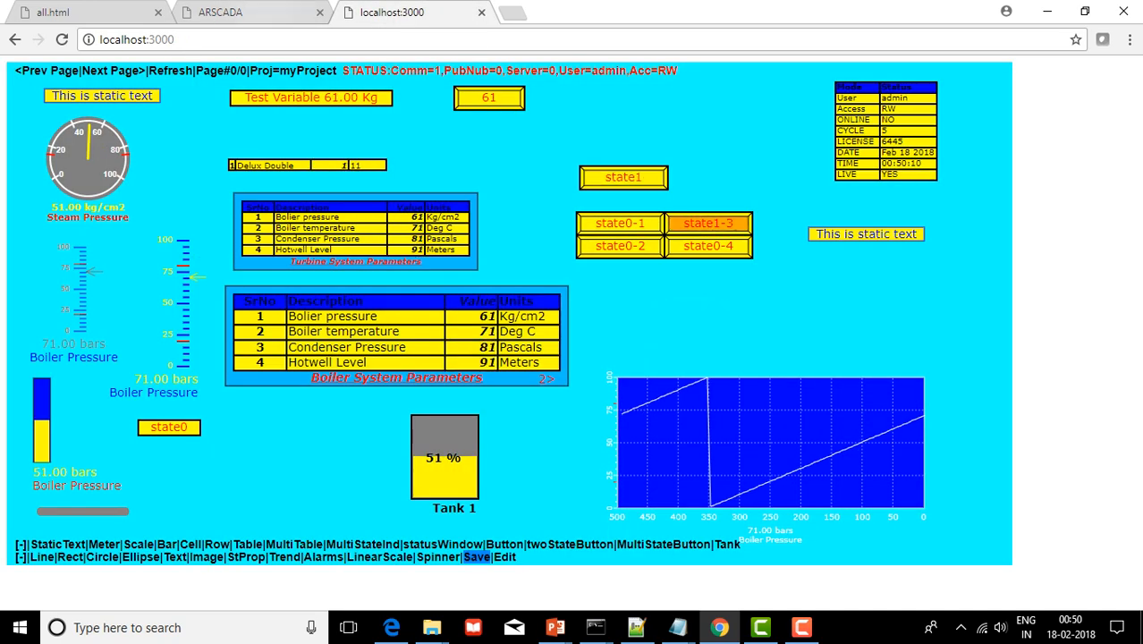
key("ctrl+shift+Tab")
key("Tab")
key("Return")
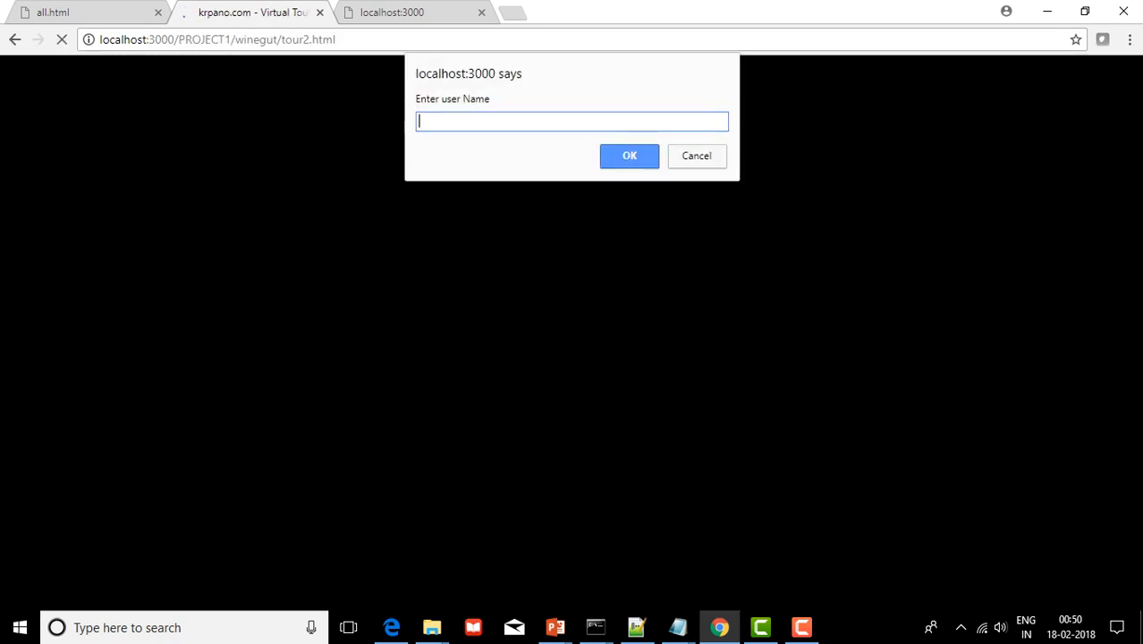
Log in to the tour2 tour with the user name and password
type("admin")
key("Return")
type("password")
key("Return")
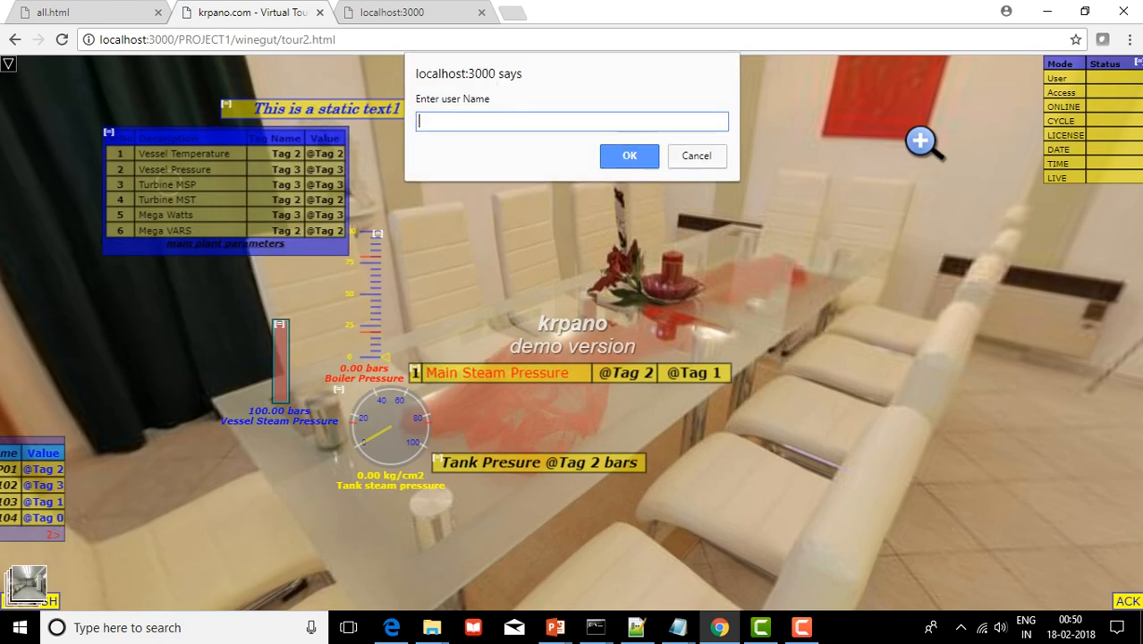
Log in again to connect live values, pan the panorama's overlays, and return to the Main Menu
type("admin")
key("Return")
type("password")
key("Return")
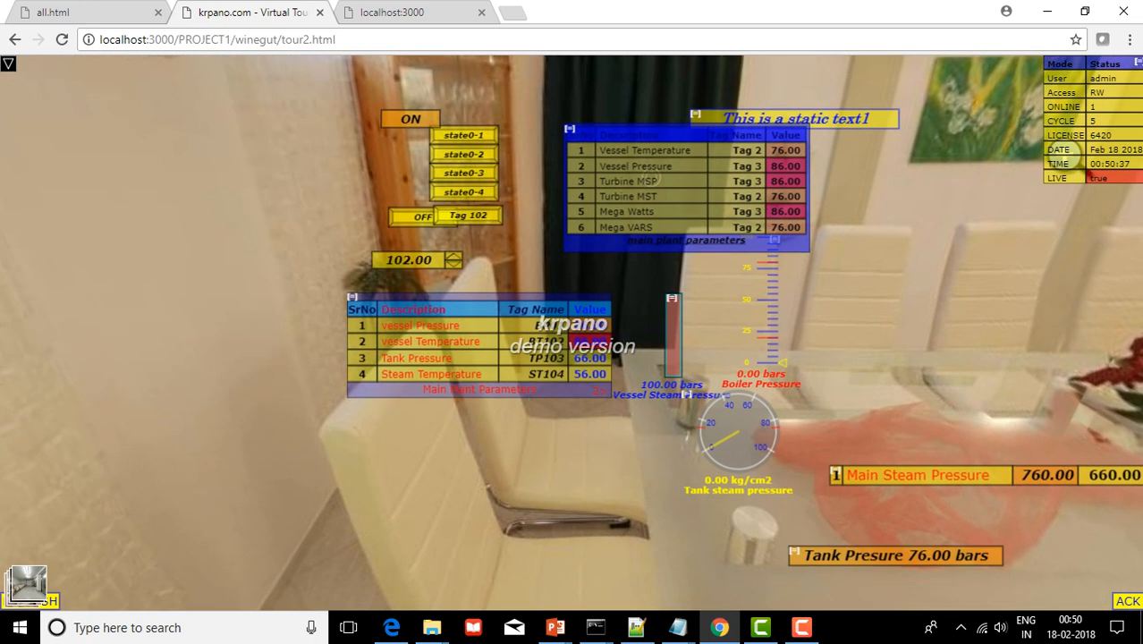
left_click_drag(651, 178, 2, 169)
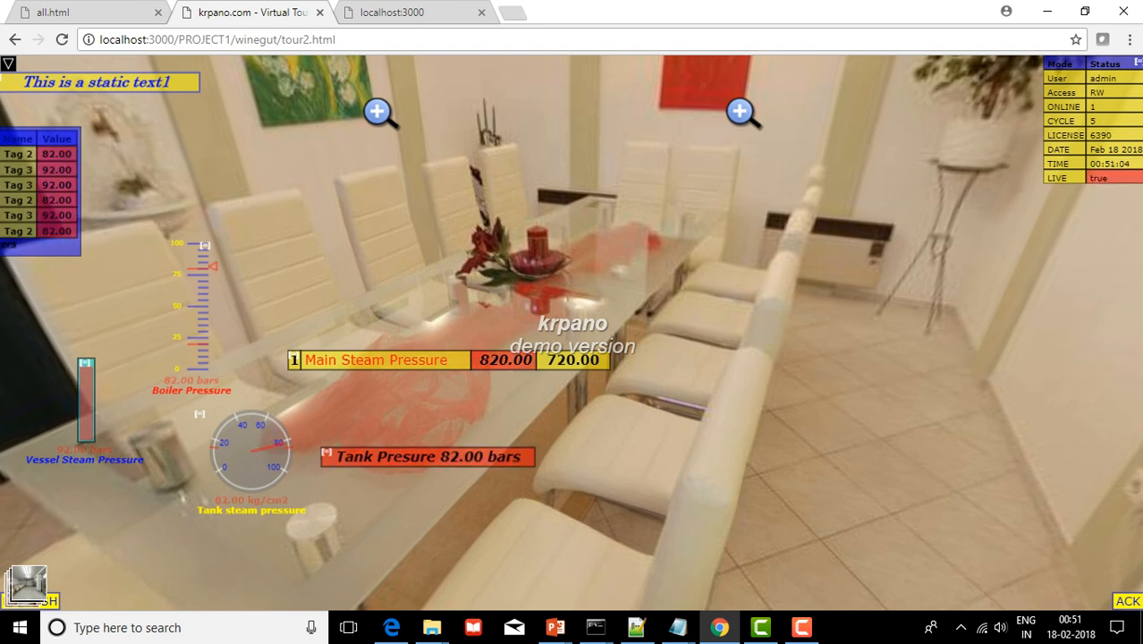
left_click(14, 39)
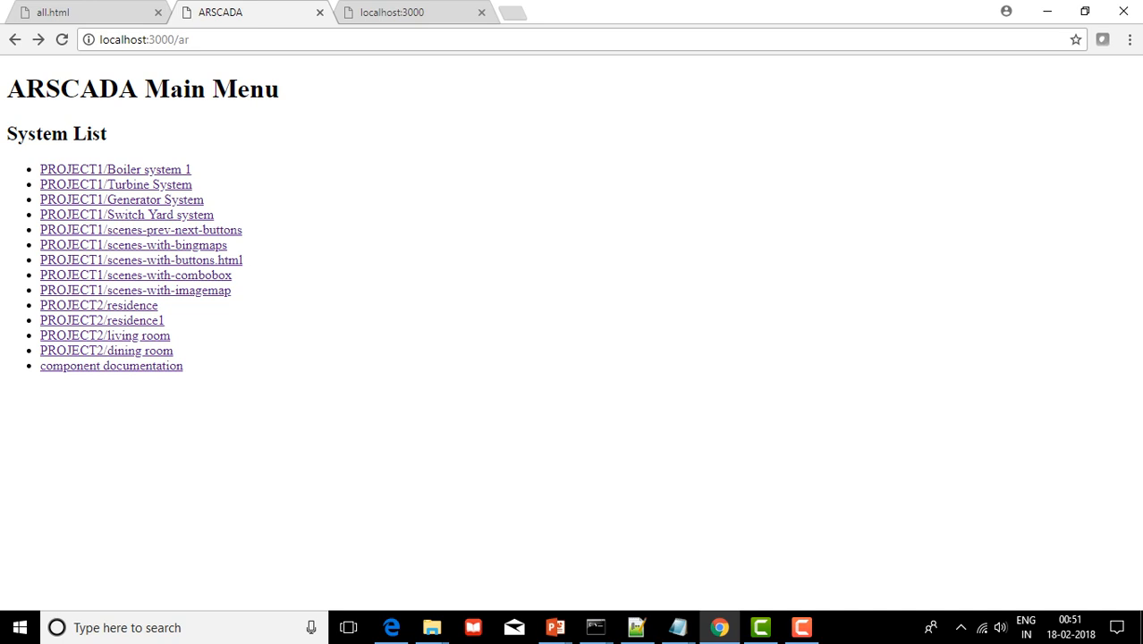
left_click(394, 11)
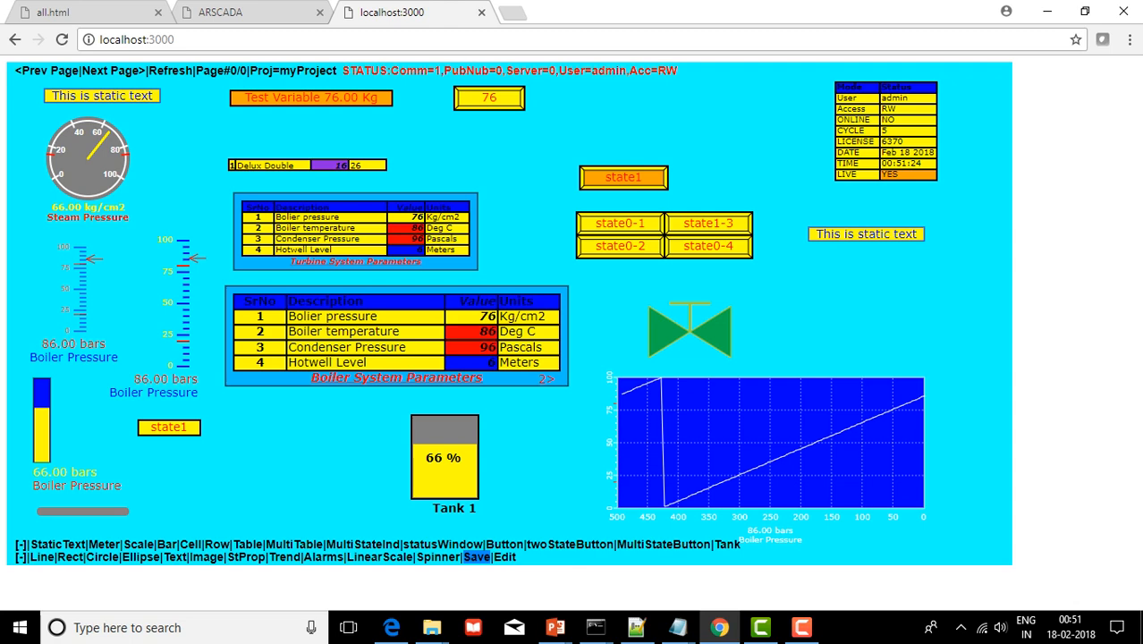
left_click(224, 11)
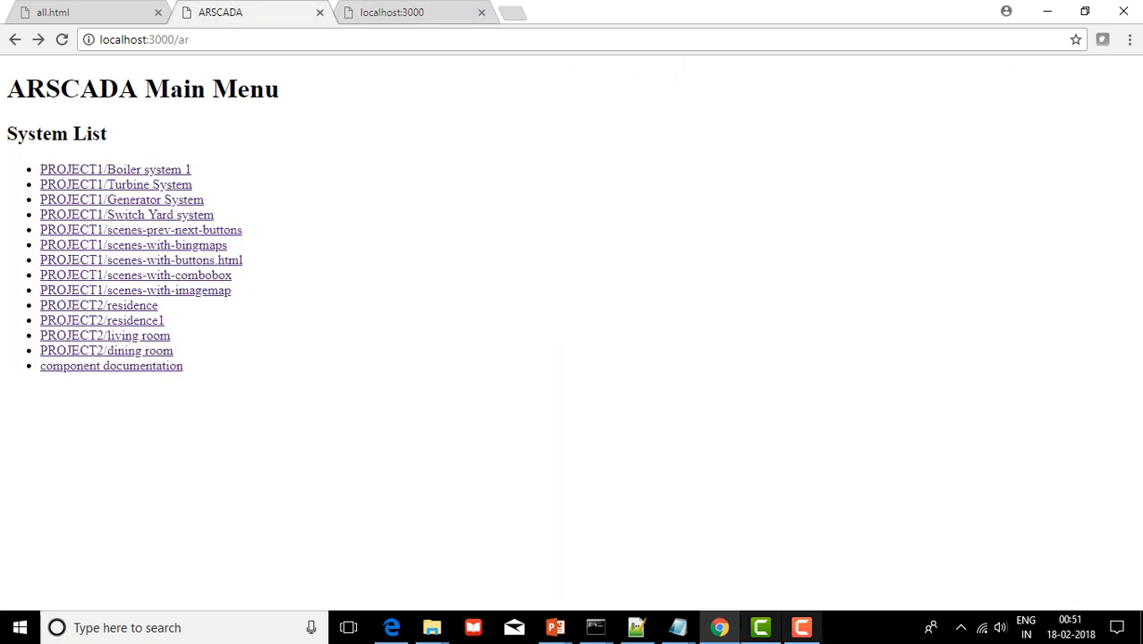
left_click(801, 627)
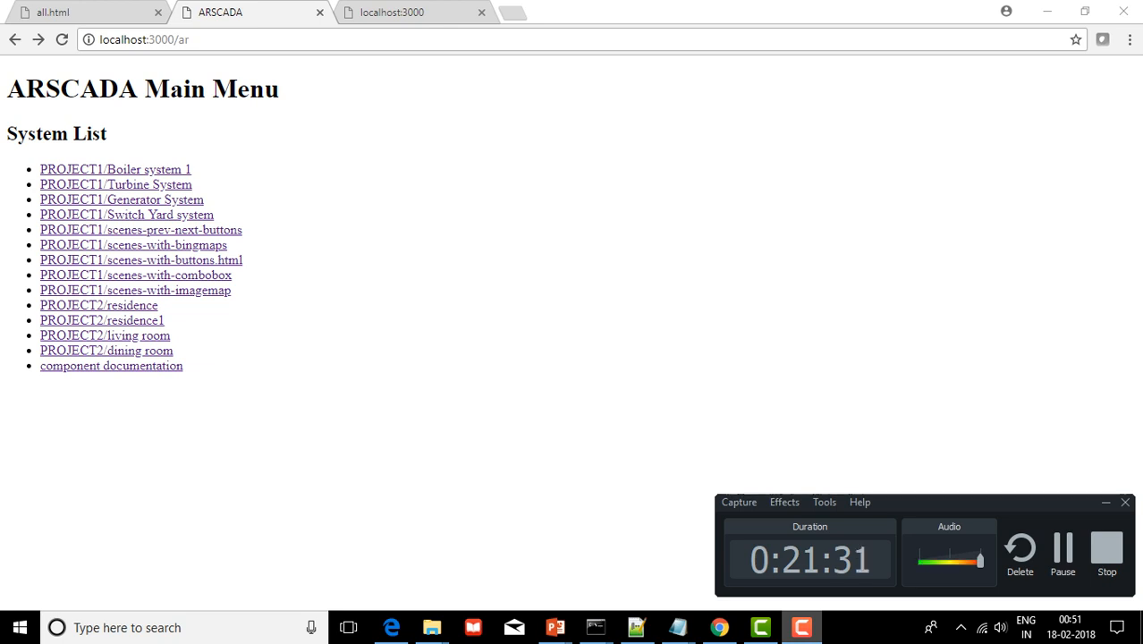